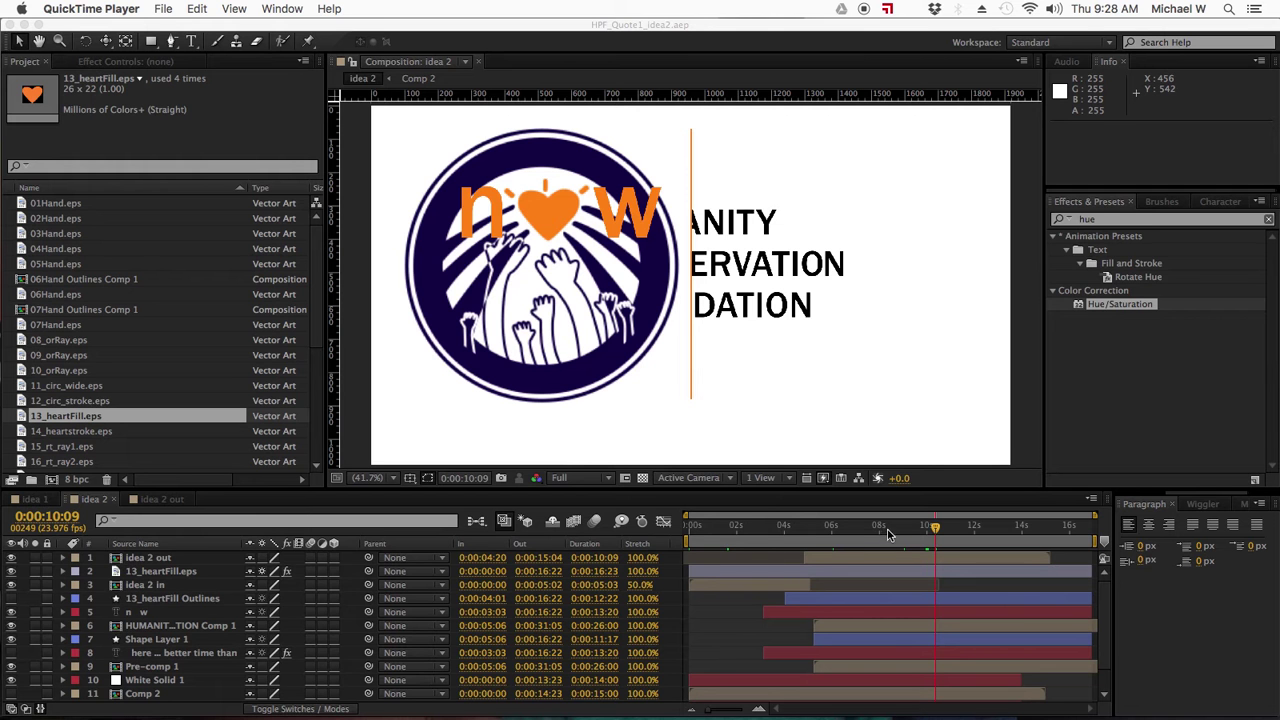
# Move the current time of the idea 2 composition to 0:00:11:01
pyautogui.click(945, 530)
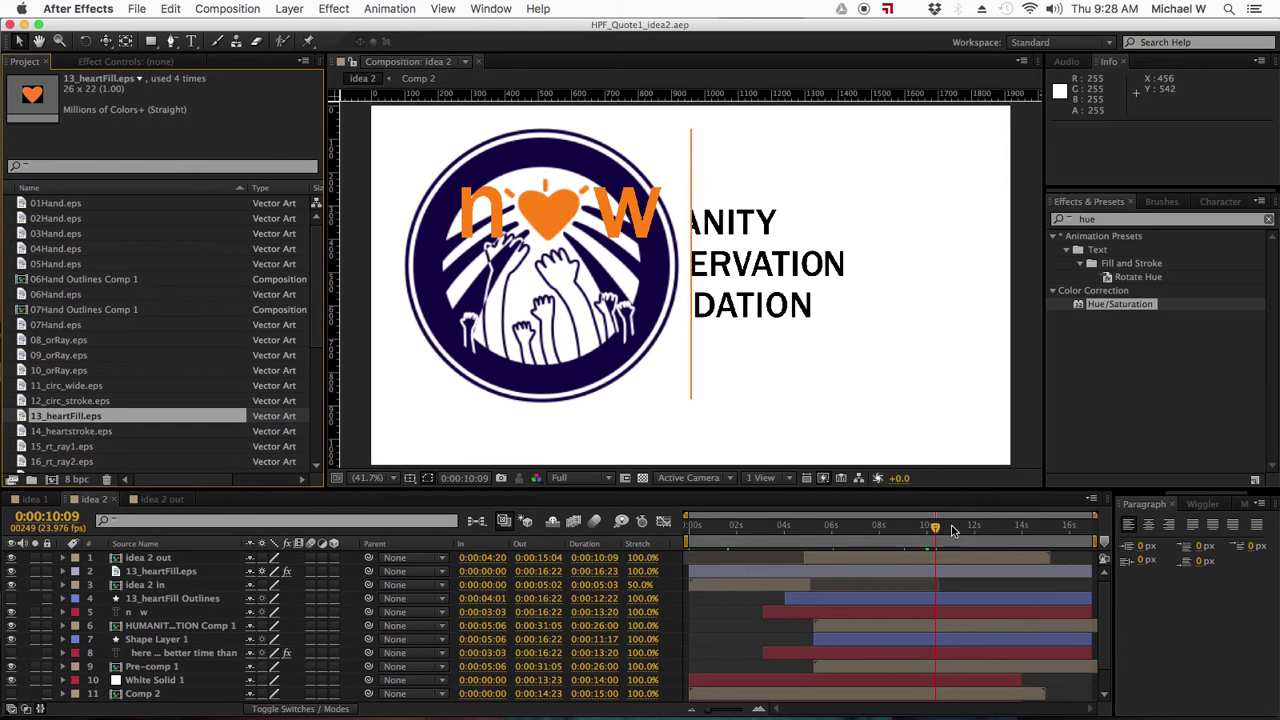
pyautogui.click(952, 530)
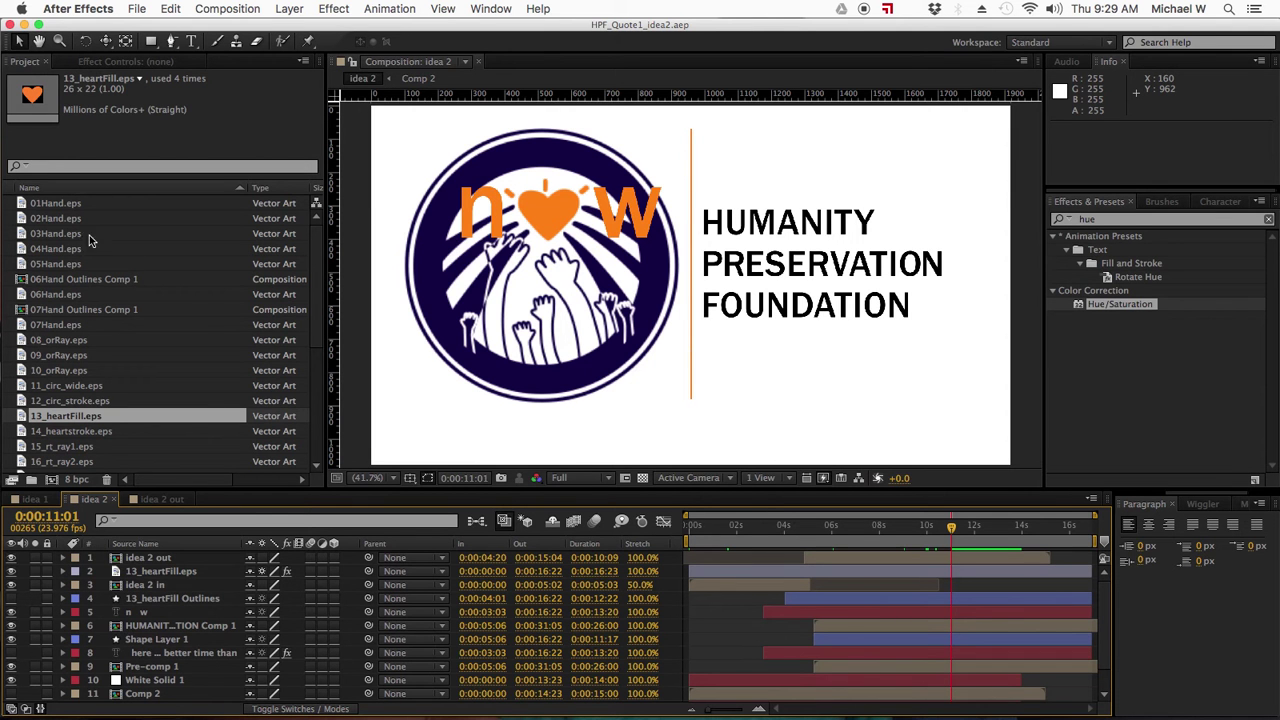
# Create a new project folder named Art
pyautogui.scroll(-10, 113, 365)
pyautogui.scroll(10, 119, 388)
pyautogui.click(31, 480)
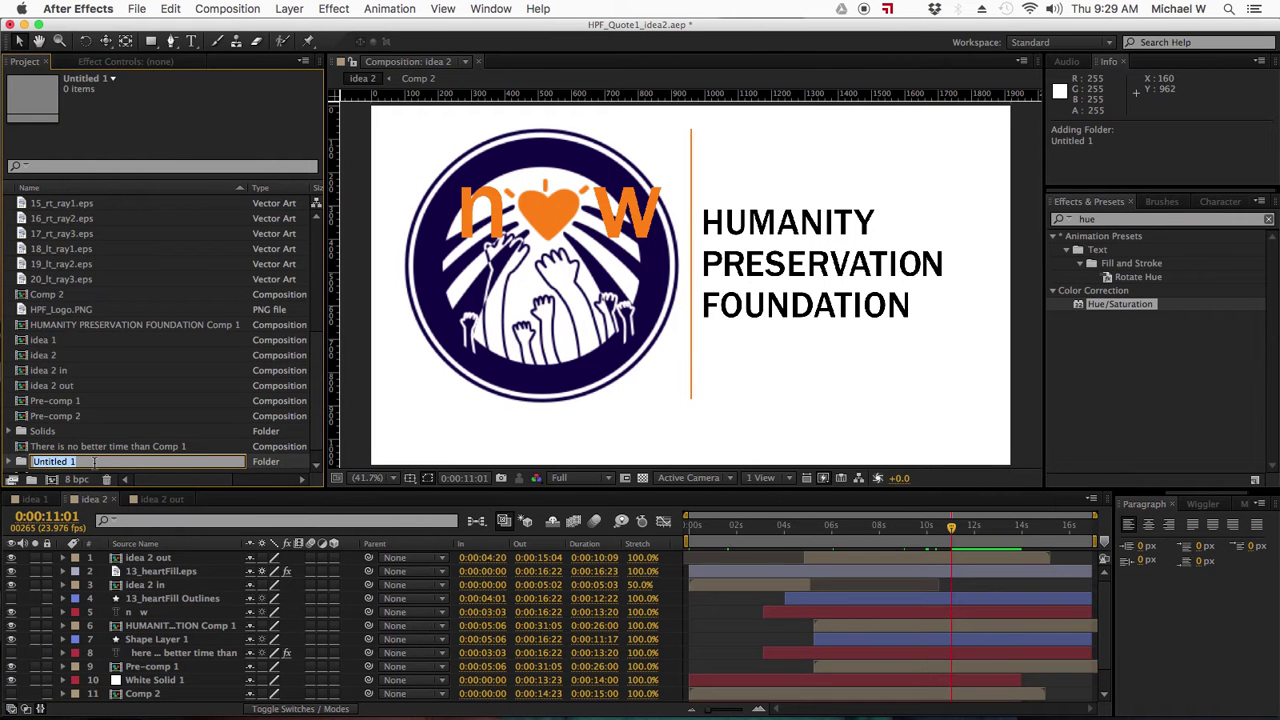
pyautogui.write('Art')
pyautogui.press('Return')
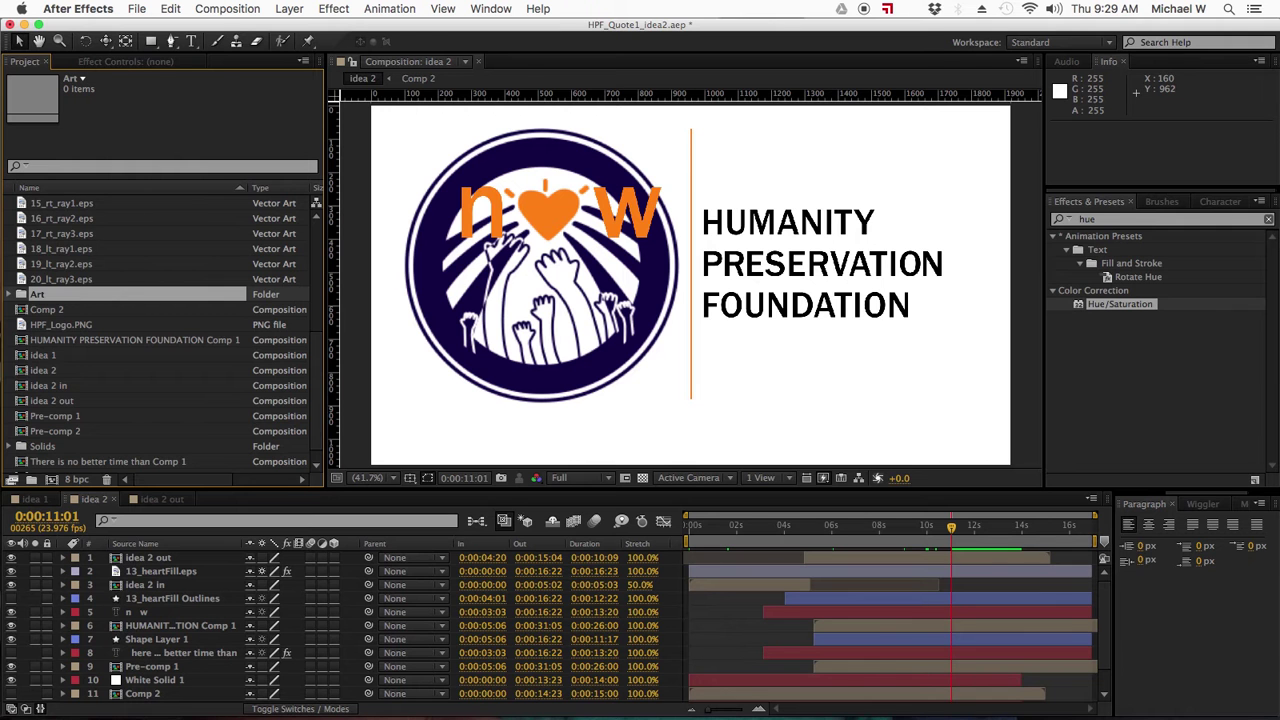
# Move all the EPS artwork files, from 01Hand to 20_lt_ray3, and HPF_Logo.PNG into the Art folder
pyautogui.scroll(5, 100, 340)
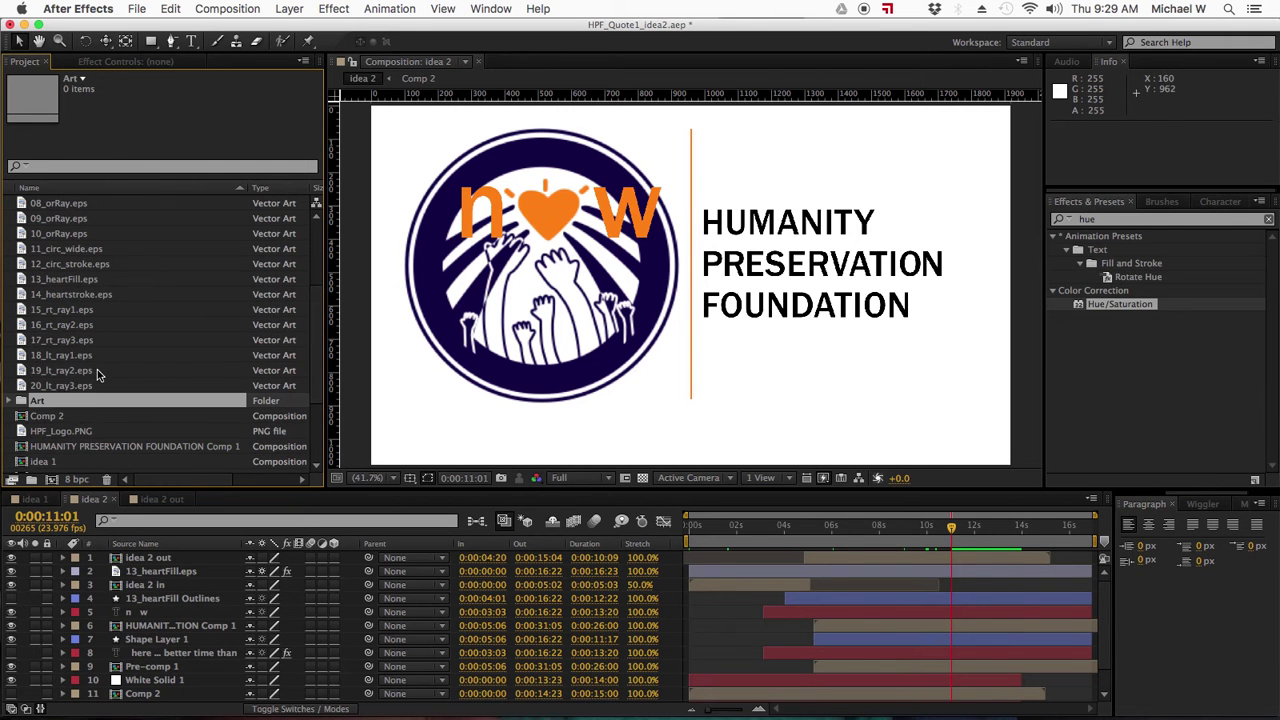
pyautogui.click(62, 386)
pyautogui.keyDown('shift'); pyautogui.click(85, 264); pyautogui.keyUp('shift')
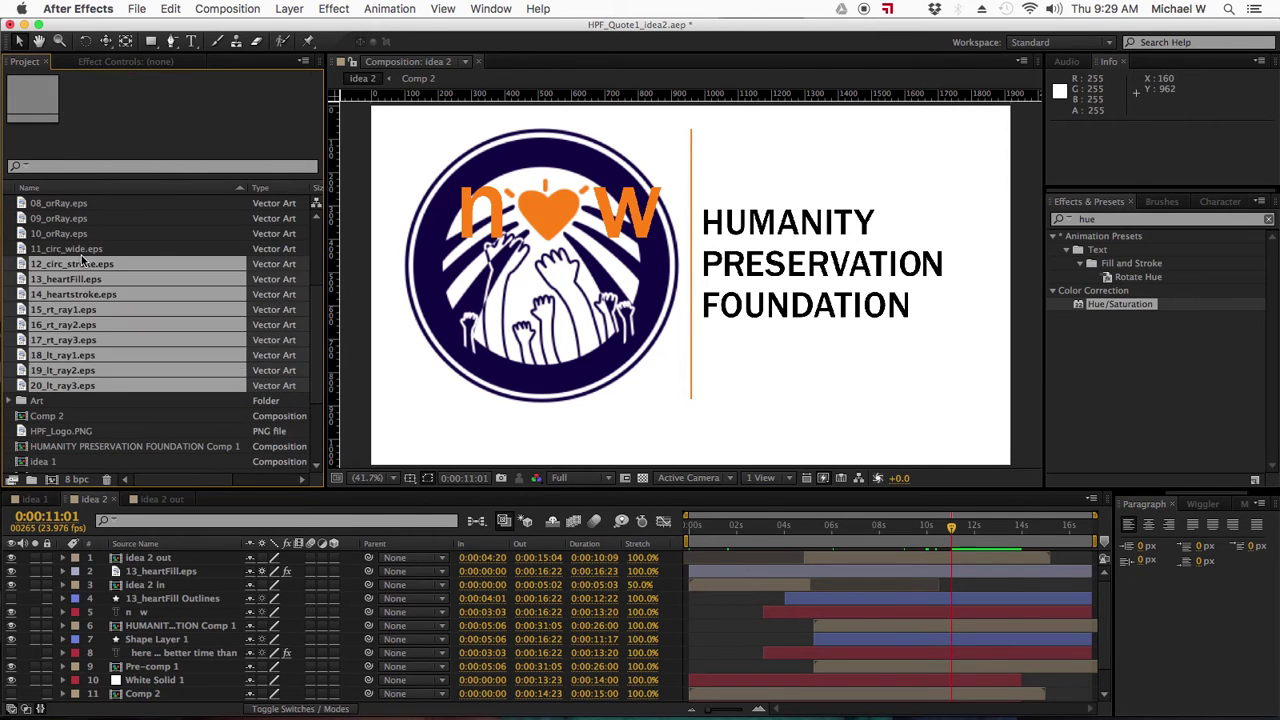
pyautogui.moveTo(60, 386); pyautogui.dragTo(40, 400)
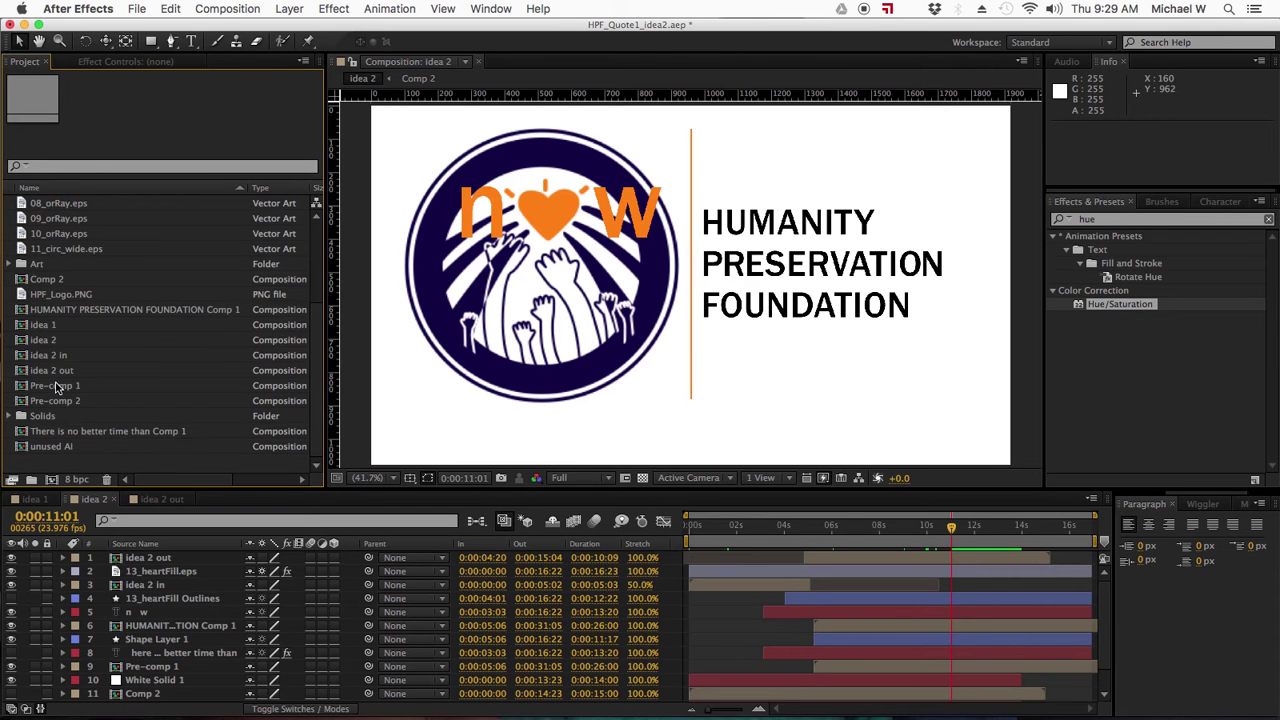
pyautogui.click(57, 327)
pyautogui.keyDown('shift'); pyautogui.click(74, 264); pyautogui.keyUp('shift')
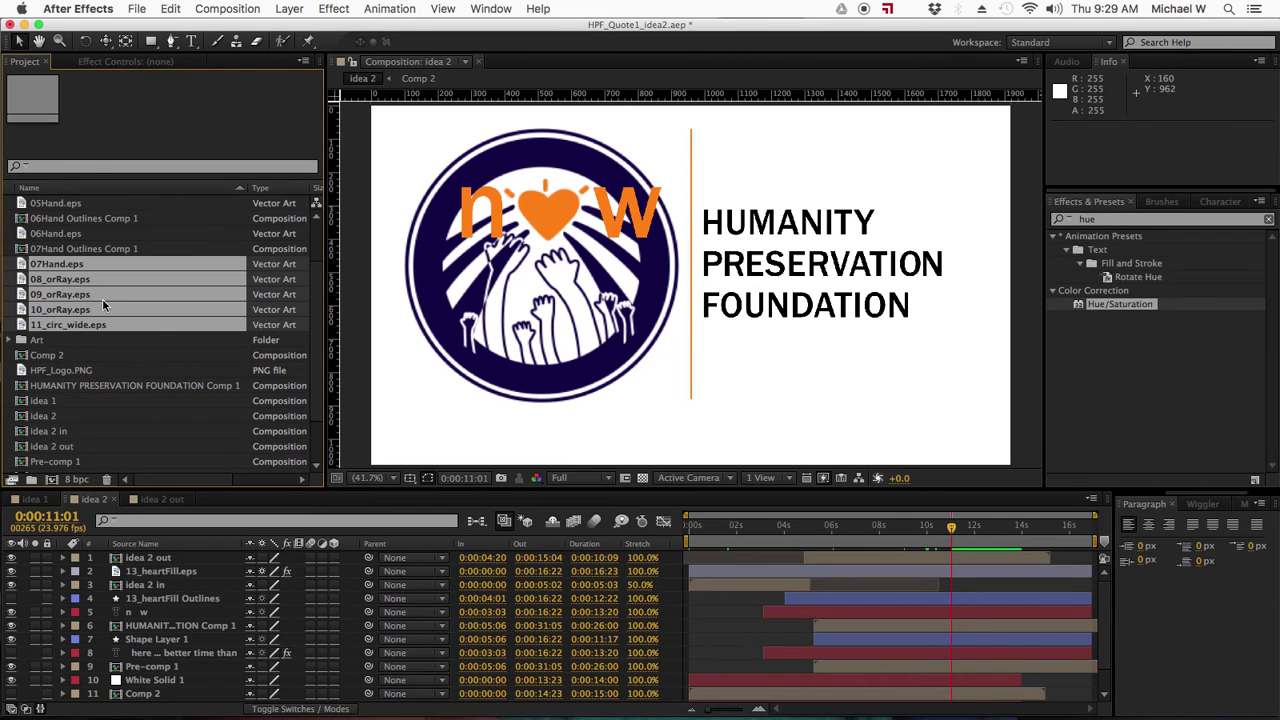
pyautogui.moveTo(75, 328); pyautogui.dragTo(50, 340)
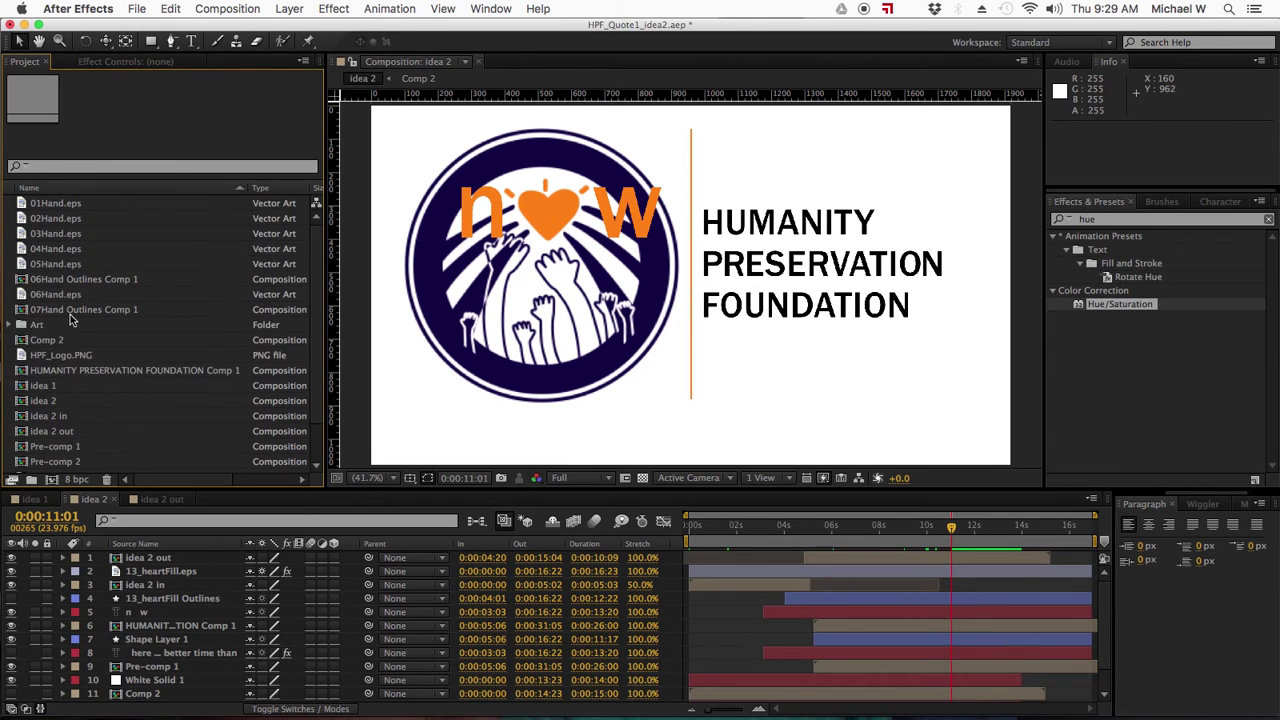
pyautogui.click(58, 266)
pyautogui.keyDown('shift'); pyautogui.click(60, 205); pyautogui.keyUp('shift')
pyautogui.moveTo(60, 266); pyautogui.dragTo(40, 326)
pyautogui.moveTo(57, 220)
pyautogui.mouseDown()
pyautogui.moveTo(42, 265)
pyautogui.moveTo(40, 238)
pyautogui.mouseUp()
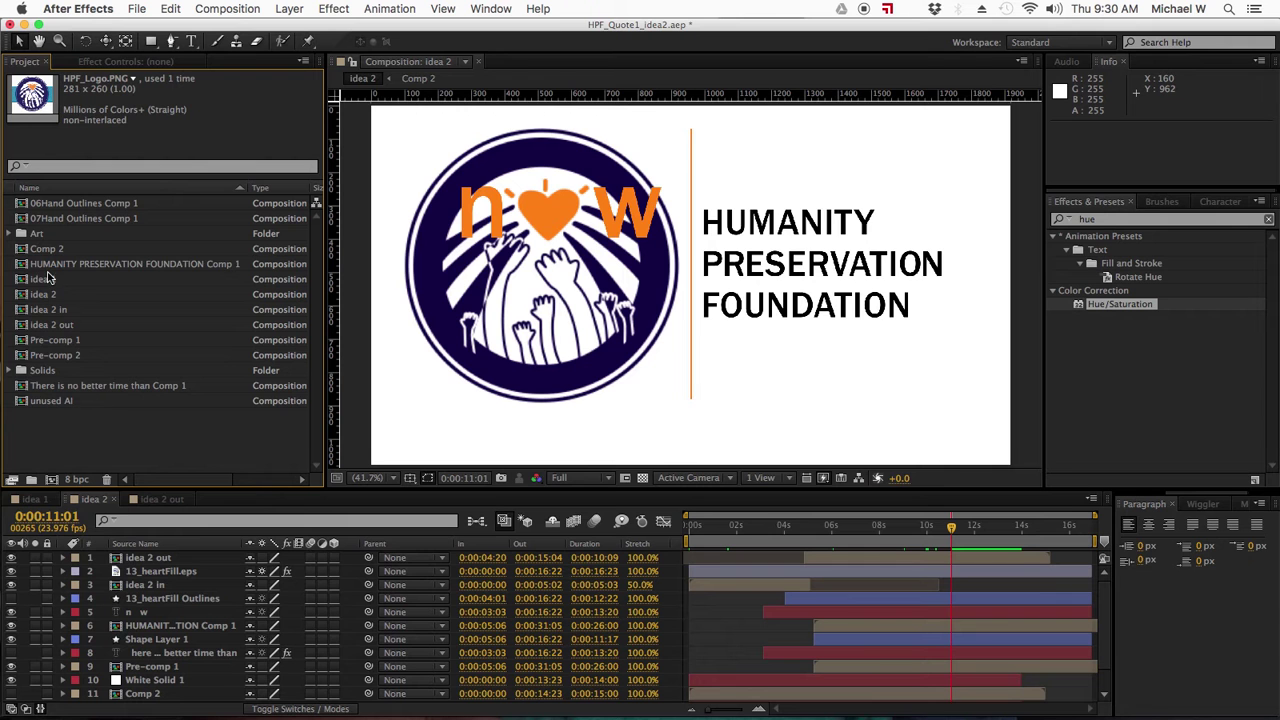
# Create a second project folder named sequences at the root of the project
pyautogui.click(84, 443)
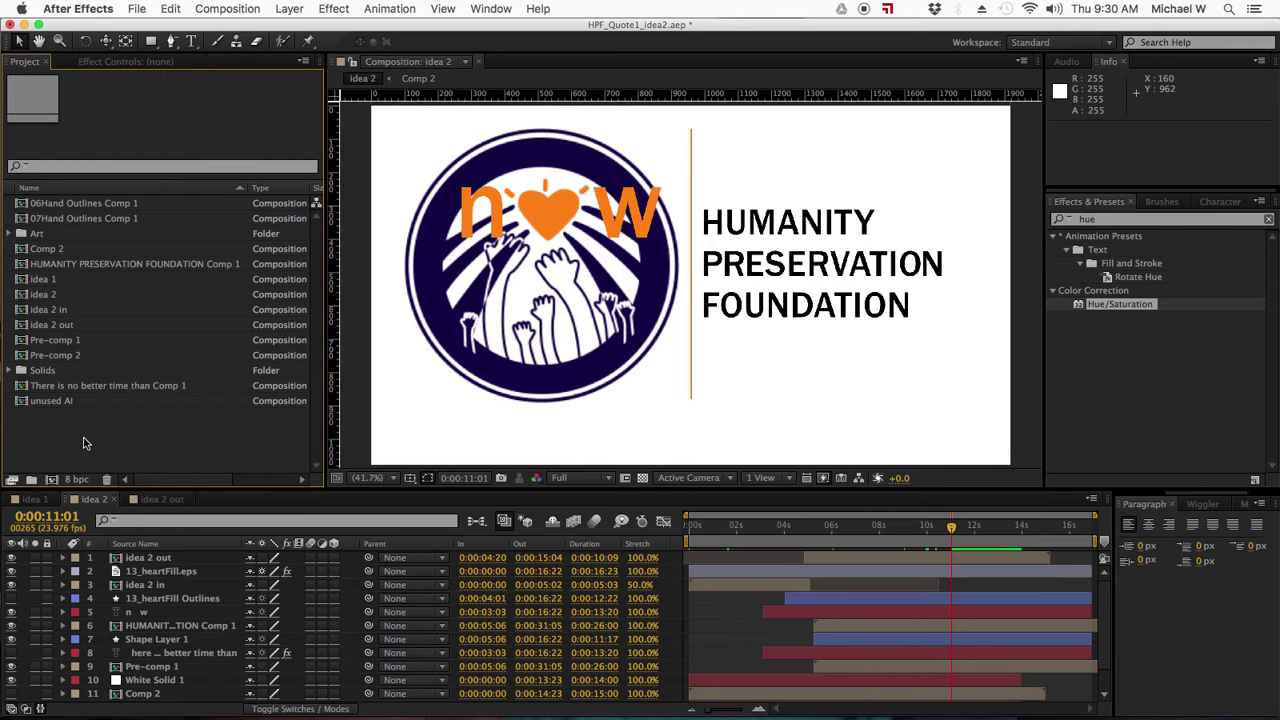
pyautogui.click(32, 480)
pyautogui.write('sequences')
pyautogui.press('Return')
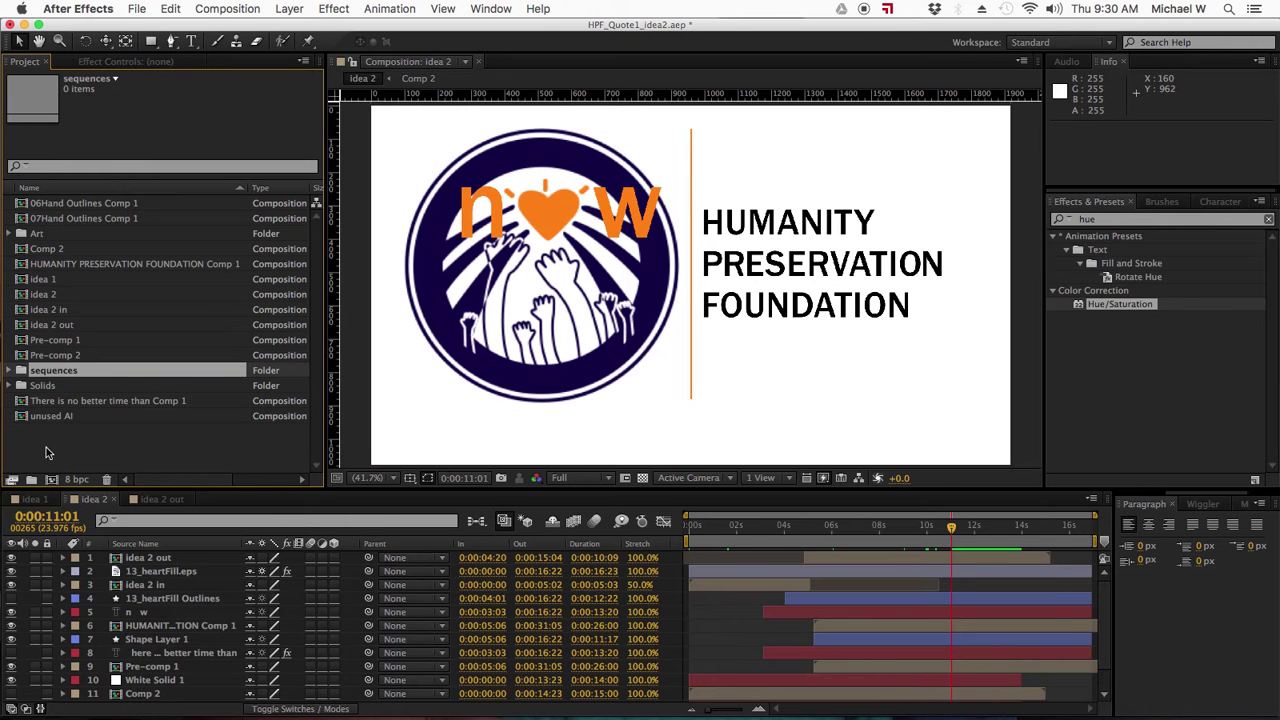
# Move all the loose compositions into the sequences folder and expand it to show its contents
pyautogui.click(31, 251)
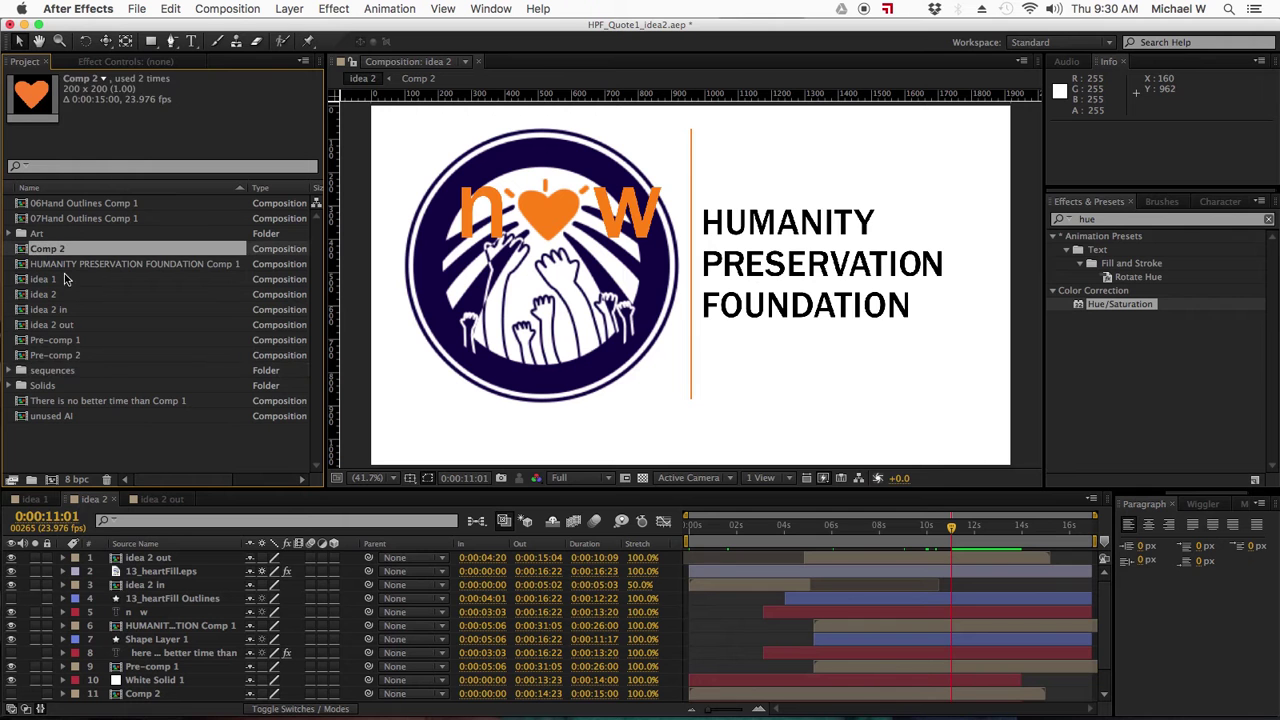
pyautogui.keyDown('shift'); pyautogui.click(60, 358); pyautogui.keyUp('shift')
pyautogui.moveTo(60, 358)
pyautogui.mouseDown()
pyautogui.moveTo(56, 346)
pyautogui.moveTo(60, 372)
pyautogui.mouseUp()
pyautogui.keyDown('shift'); pyautogui.click(78, 216); pyautogui.keyUp('shift')
pyautogui.moveTo(78, 216)
pyautogui.mouseDown()
pyautogui.moveTo(58, 246)
pyautogui.moveTo(55, 224)
pyautogui.mouseUp()
pyautogui.click(58, 250)
pyautogui.keyDown('shift'); pyautogui.click(57, 265); pyautogui.keyUp('shift')
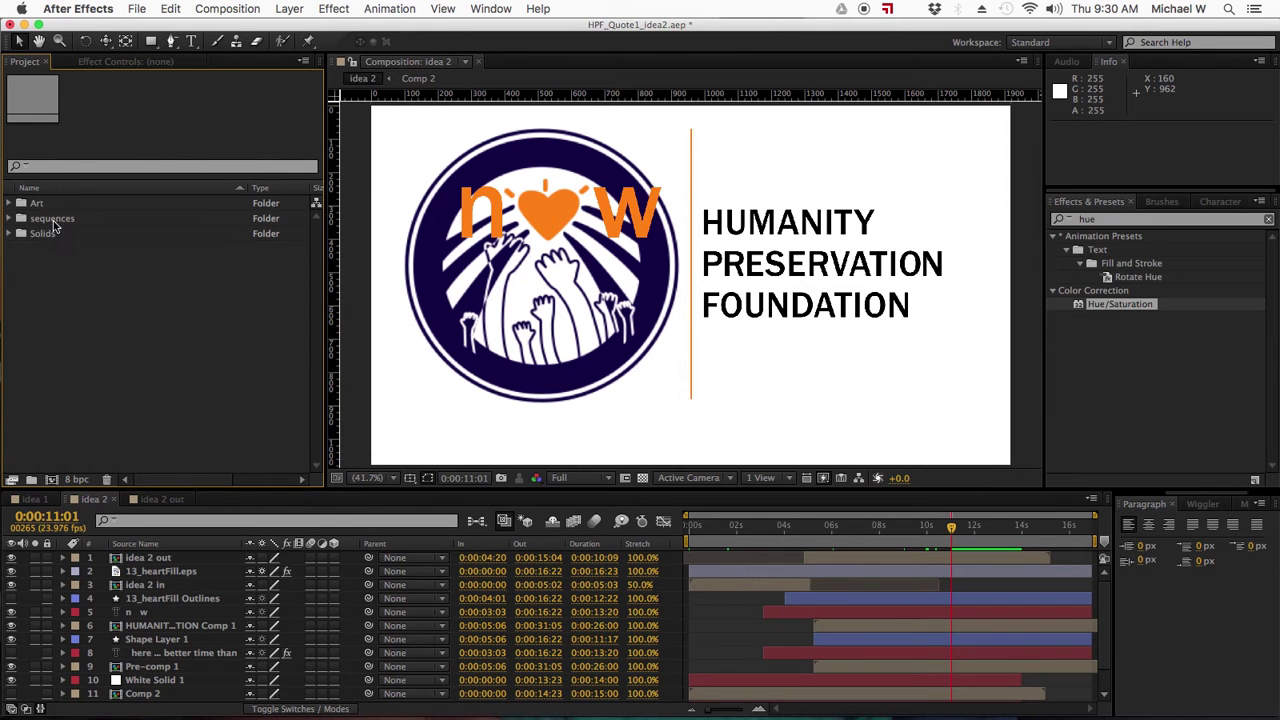
pyautogui.click(11, 218)
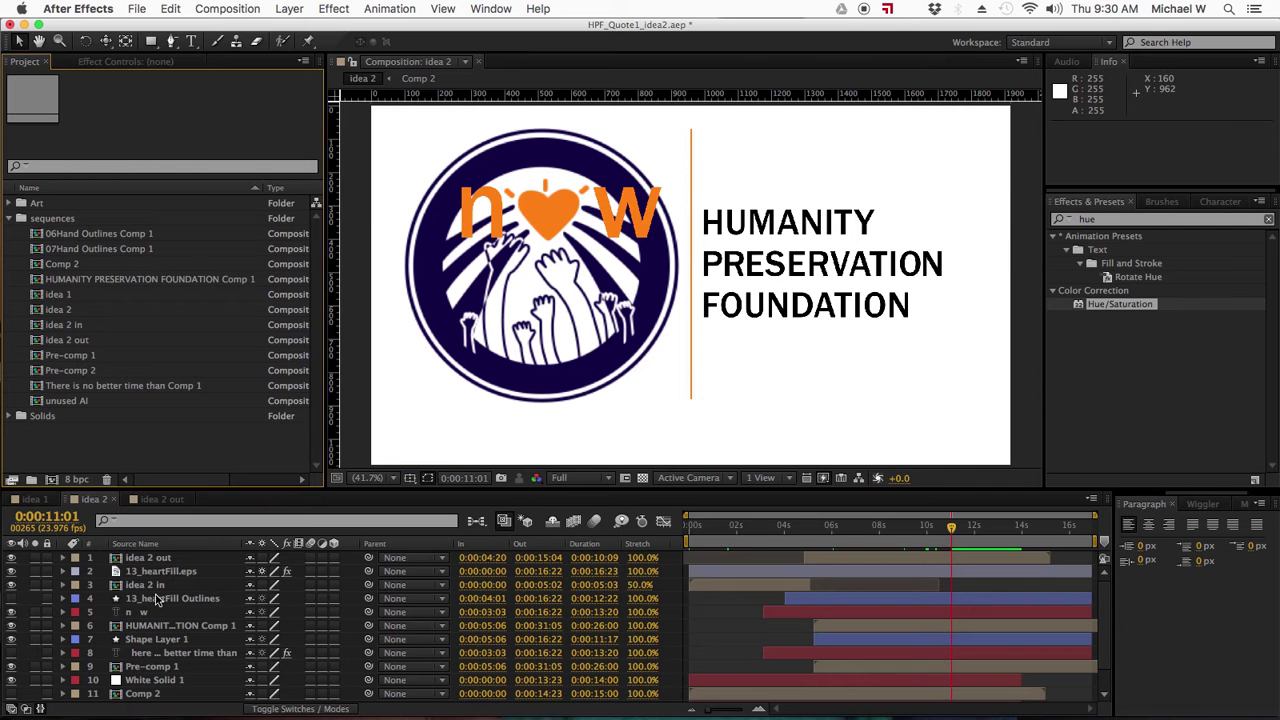
# Open Pre-comp 1 from the idea 2 timeline and examine the keyframed properties of its 13_heartFill Outlines layer
pyautogui.scroll(-2, 150, 634)
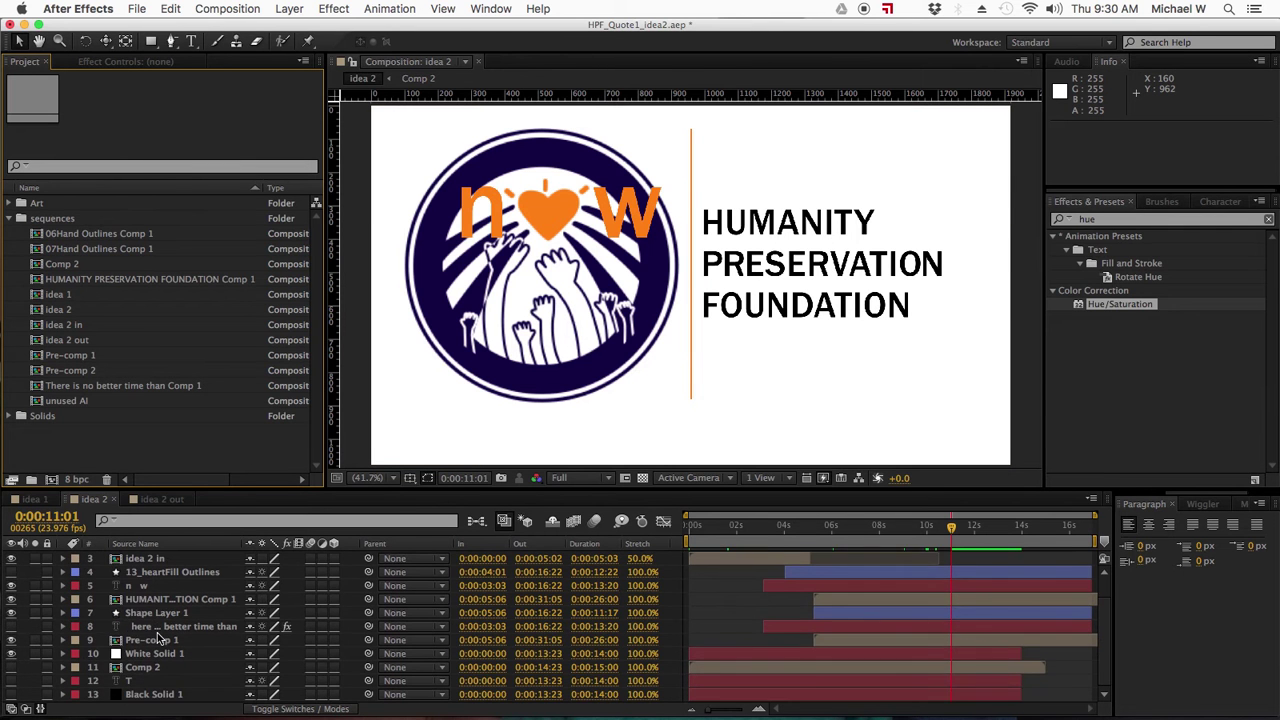
pyautogui.scroll(2, 157, 643)
pyautogui.scroll(-2, 157, 643)
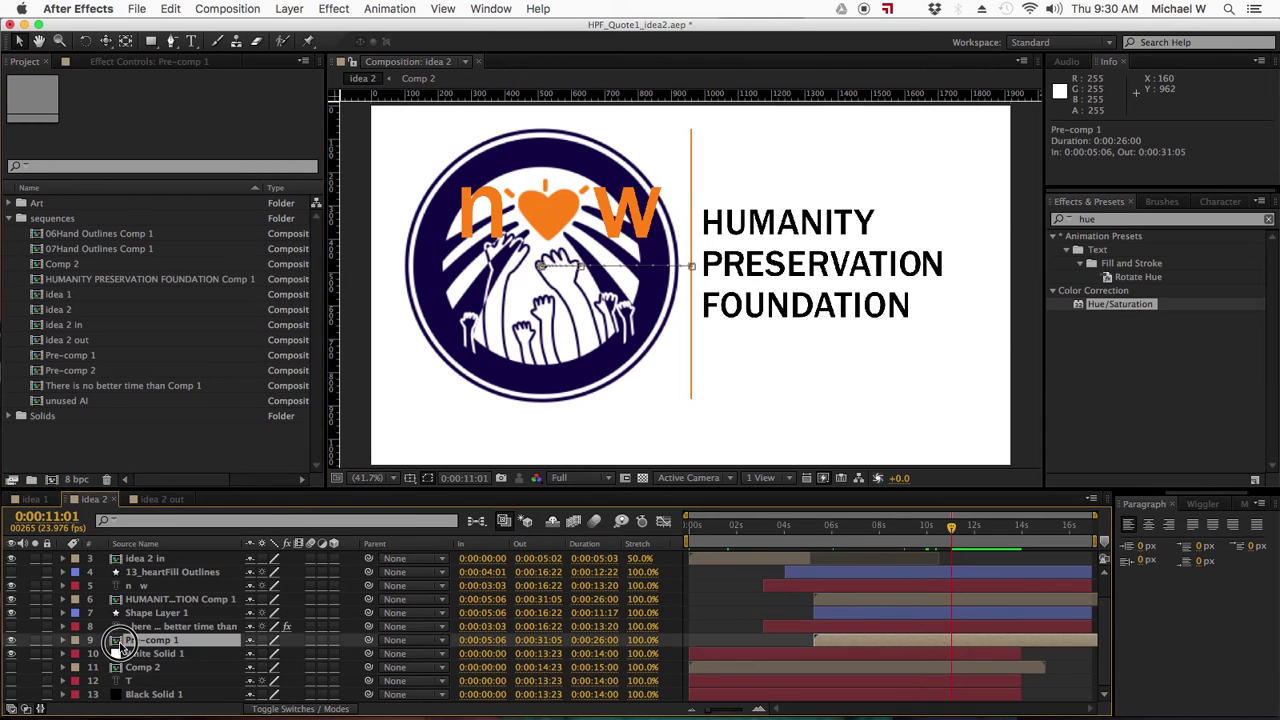
pyautogui.doubleClick(120, 640)
pyautogui.scroll(-4, 224, 625)
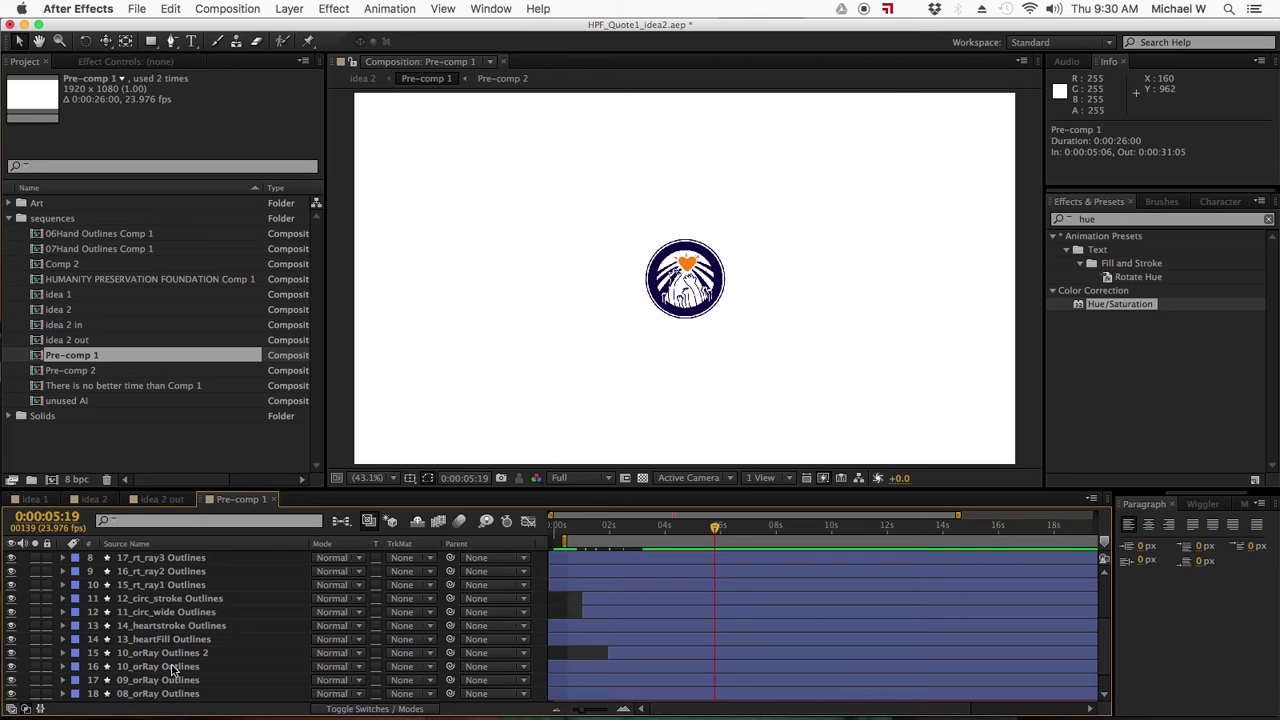
pyautogui.click(172, 640)
pyautogui.press('u')
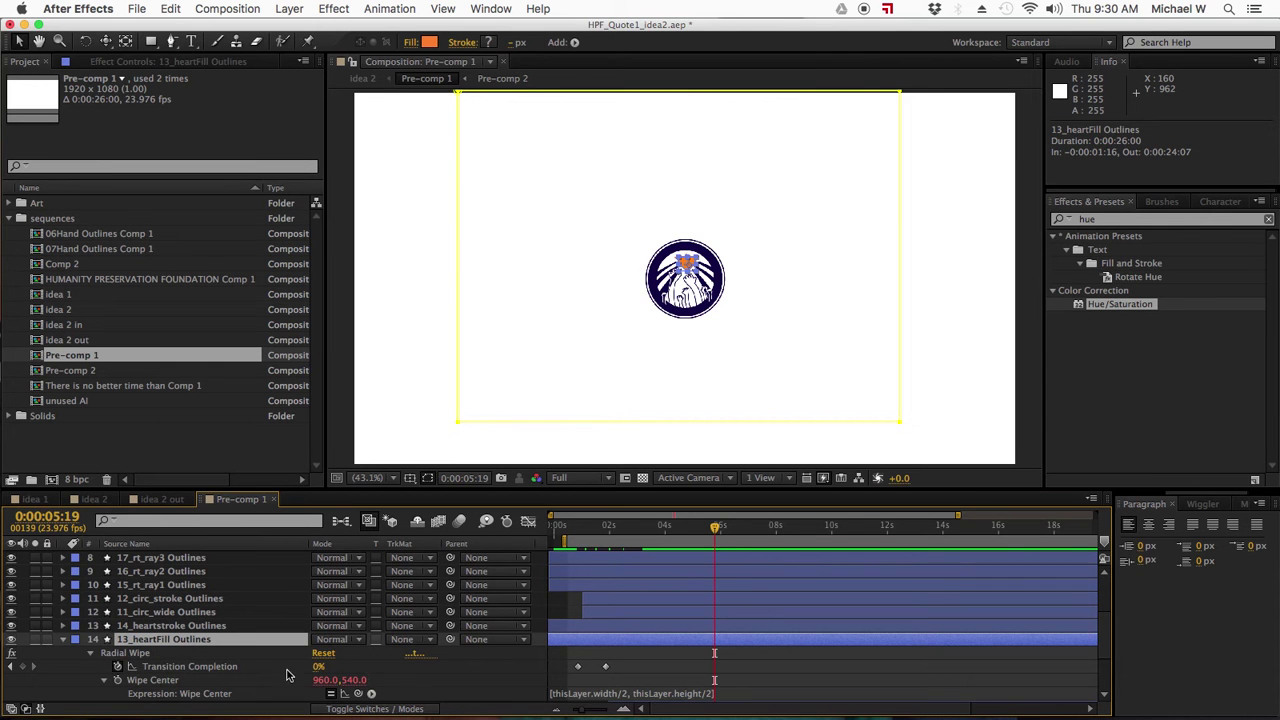
pyautogui.press('u')
pyautogui.scroll(3, 240, 630)
pyautogui.scroll(1, 238, 630)
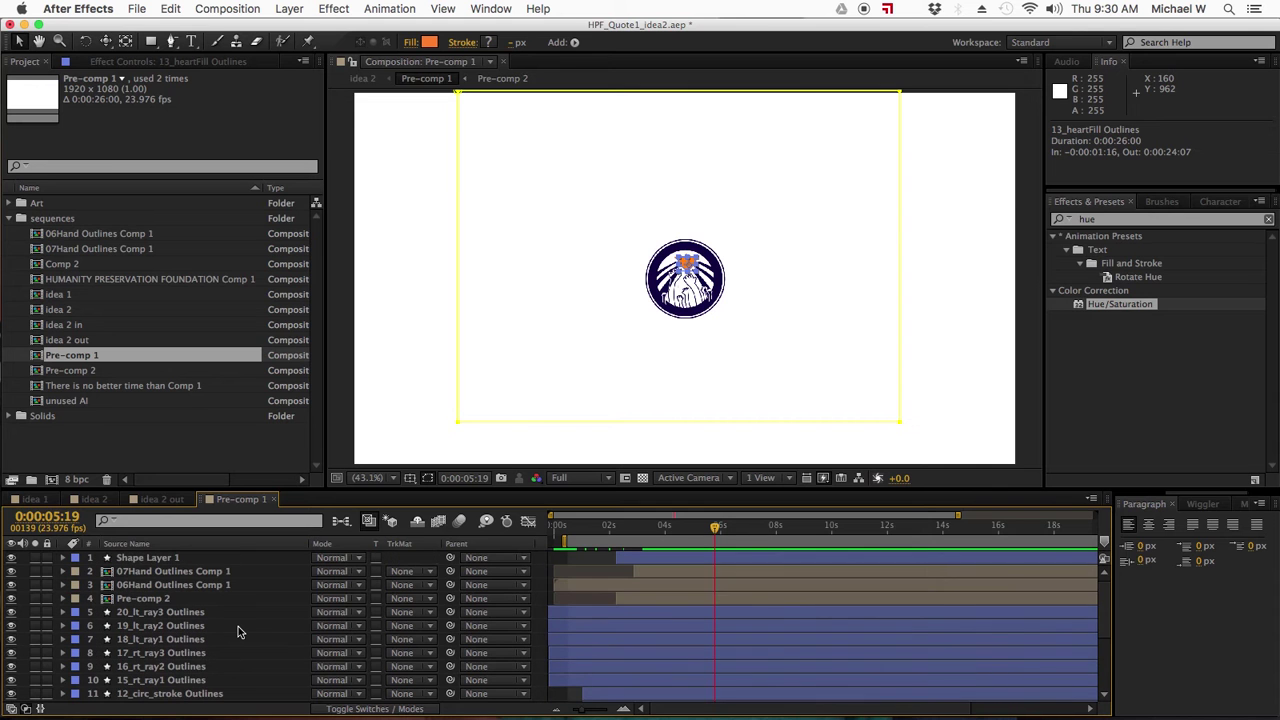
# Inspect the nested 06Hand Outlines Comp 1 and 07Hand Outlines Comp 1, closing each one after viewing
pyautogui.doubleClick(186, 585)
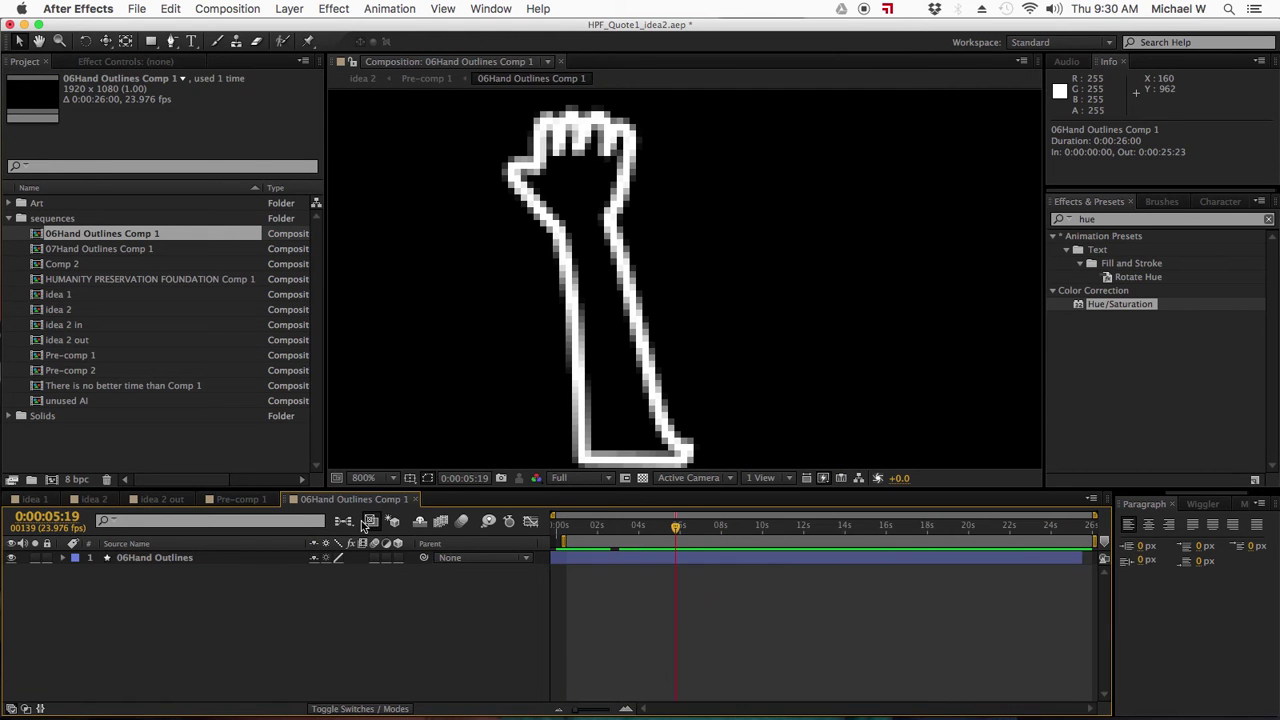
pyautogui.click(415, 499)
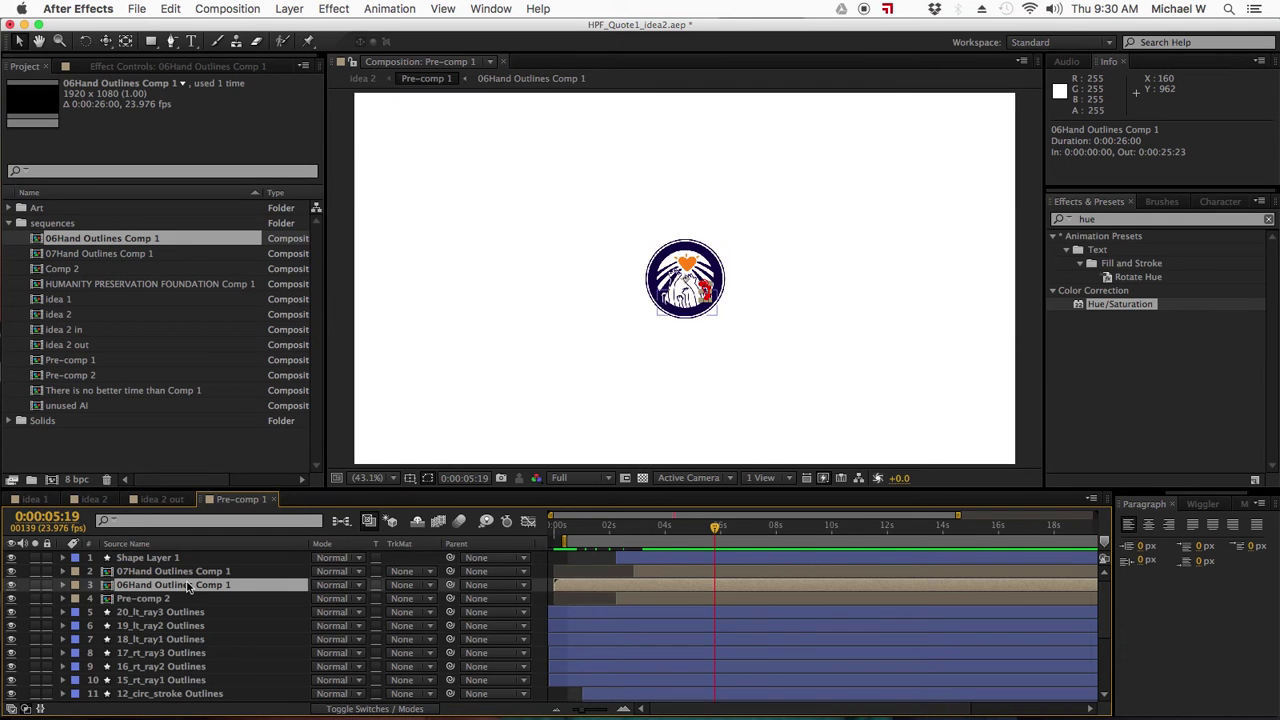
pyautogui.click(184, 575)
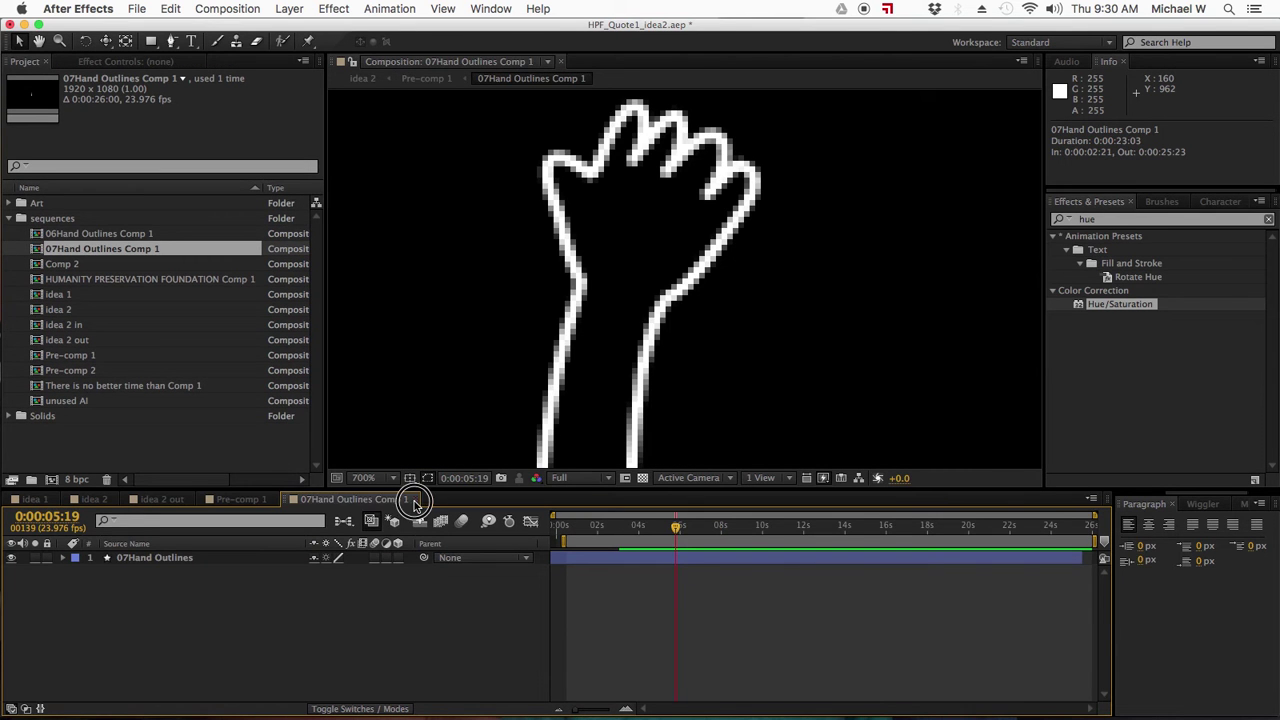
pyautogui.click(414, 499)
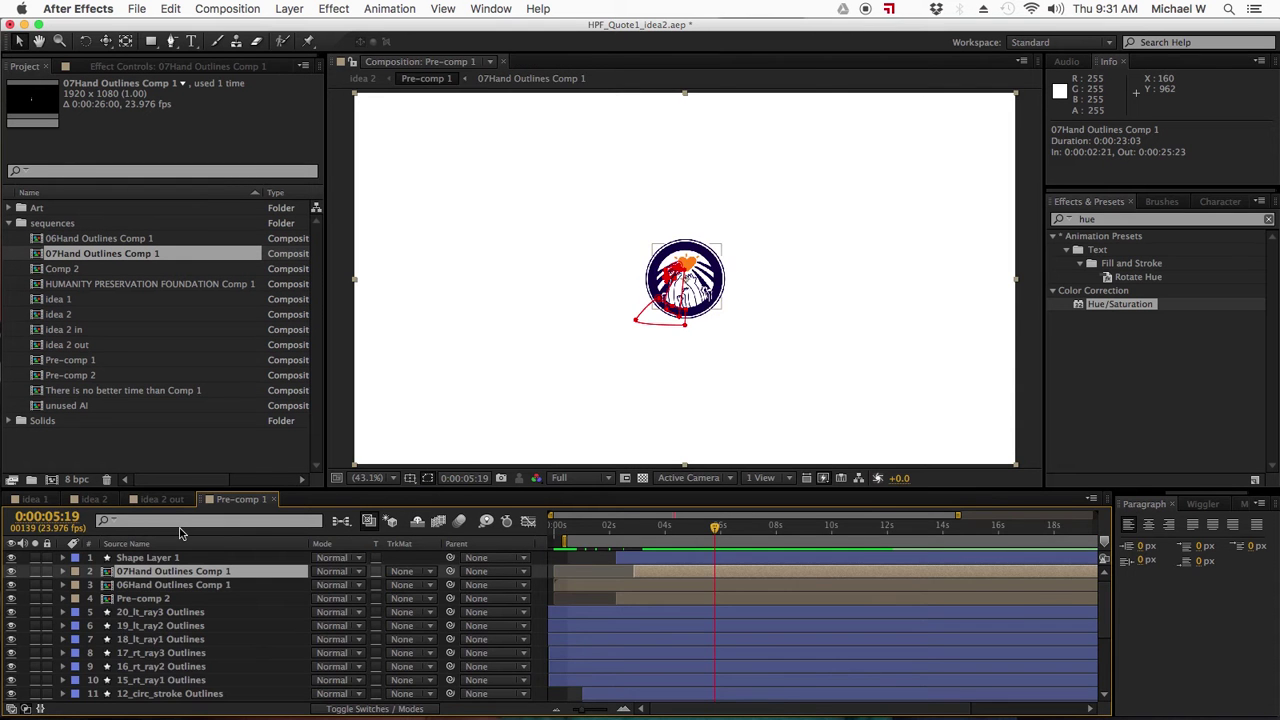
# Review the idea 2 out and idea 2 timelines, and return to Pre-comp 1
pyautogui.click(162, 499)
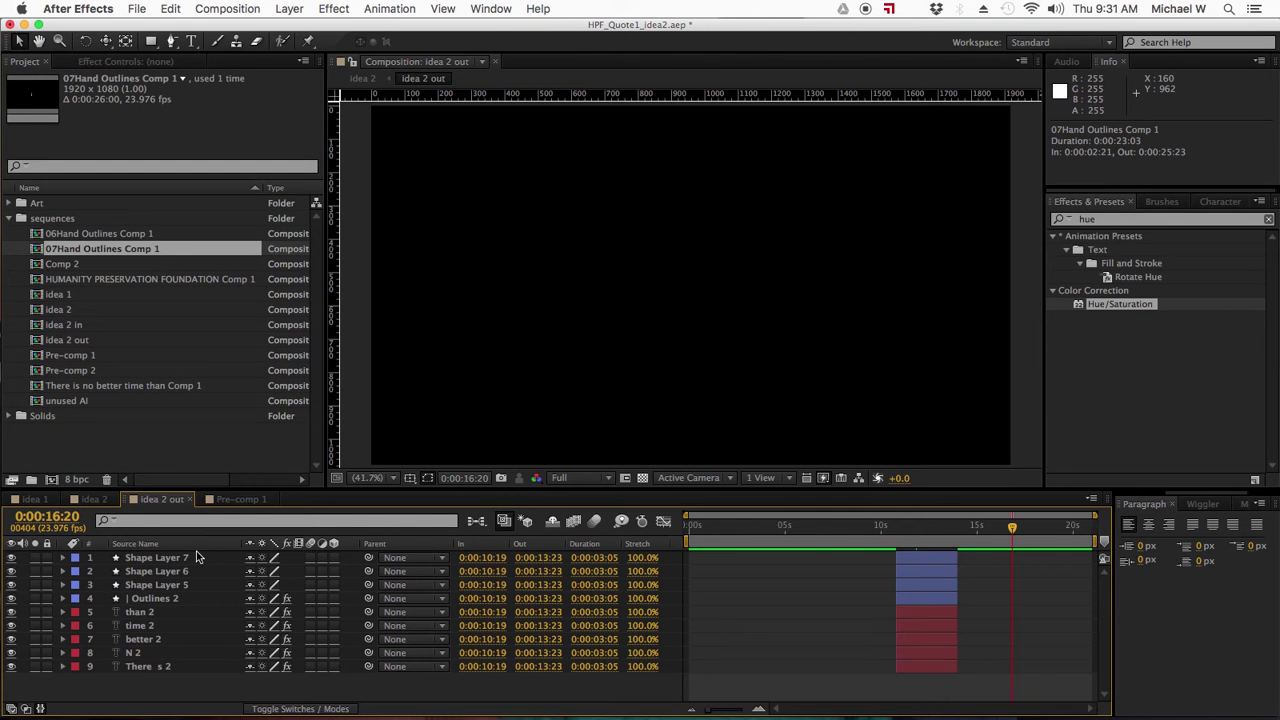
pyautogui.click(96, 500)
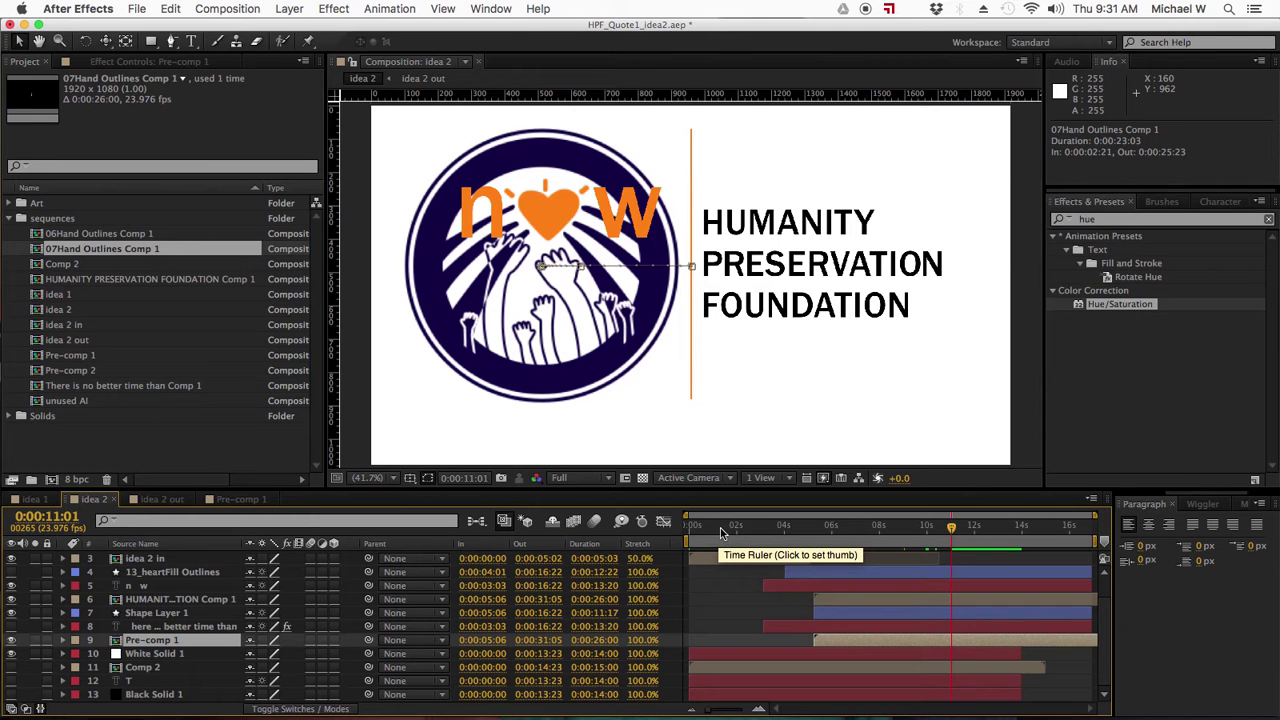
pyautogui.doubleClick(180, 640)
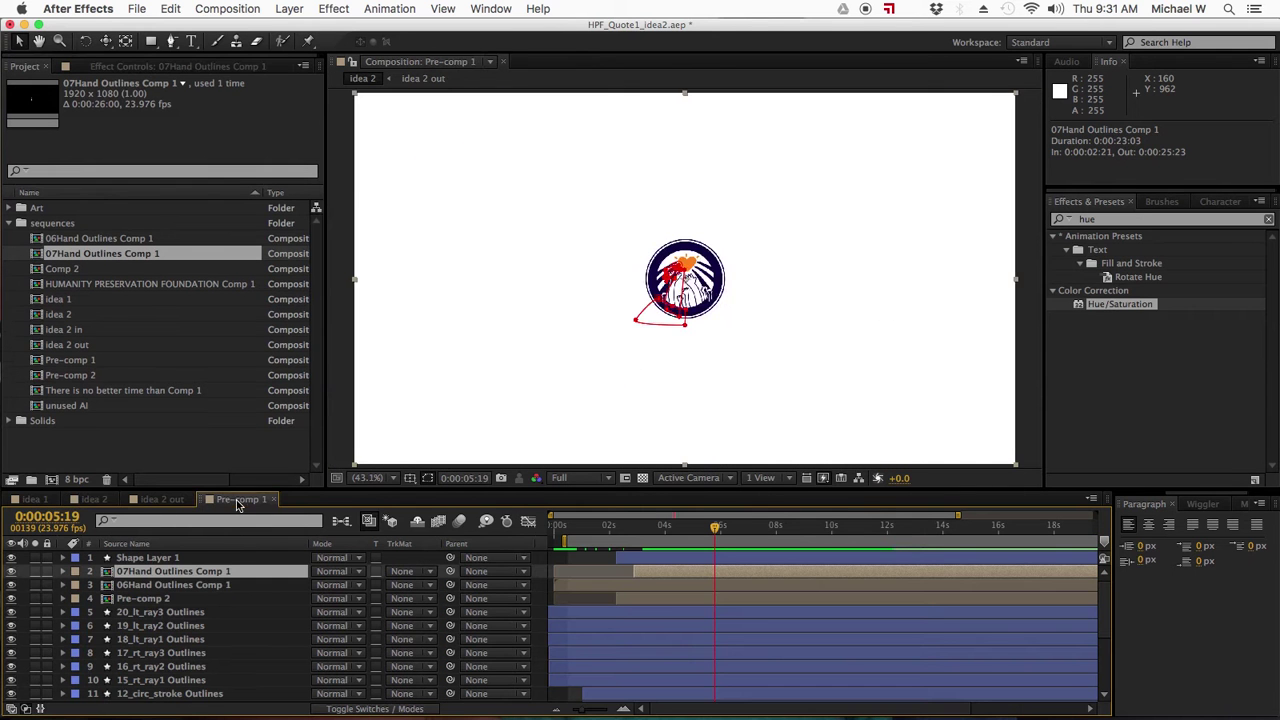
# Pre-compose the six ray outline layers, 20_lt_ray3 through 15_rt_ray1, into a composition named Line ARt PC
pyautogui.click(168, 613)
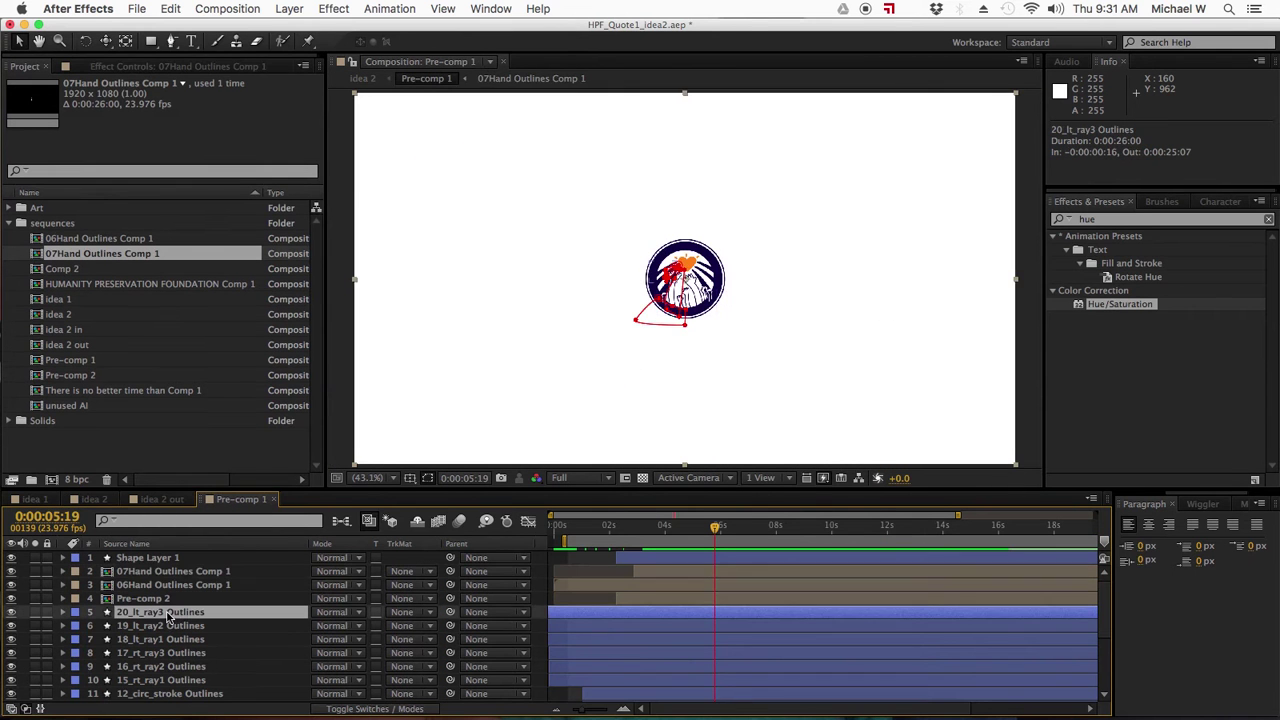
pyautogui.keyDown('shift'); pyautogui.click(176, 680); pyautogui.keyUp('shift')
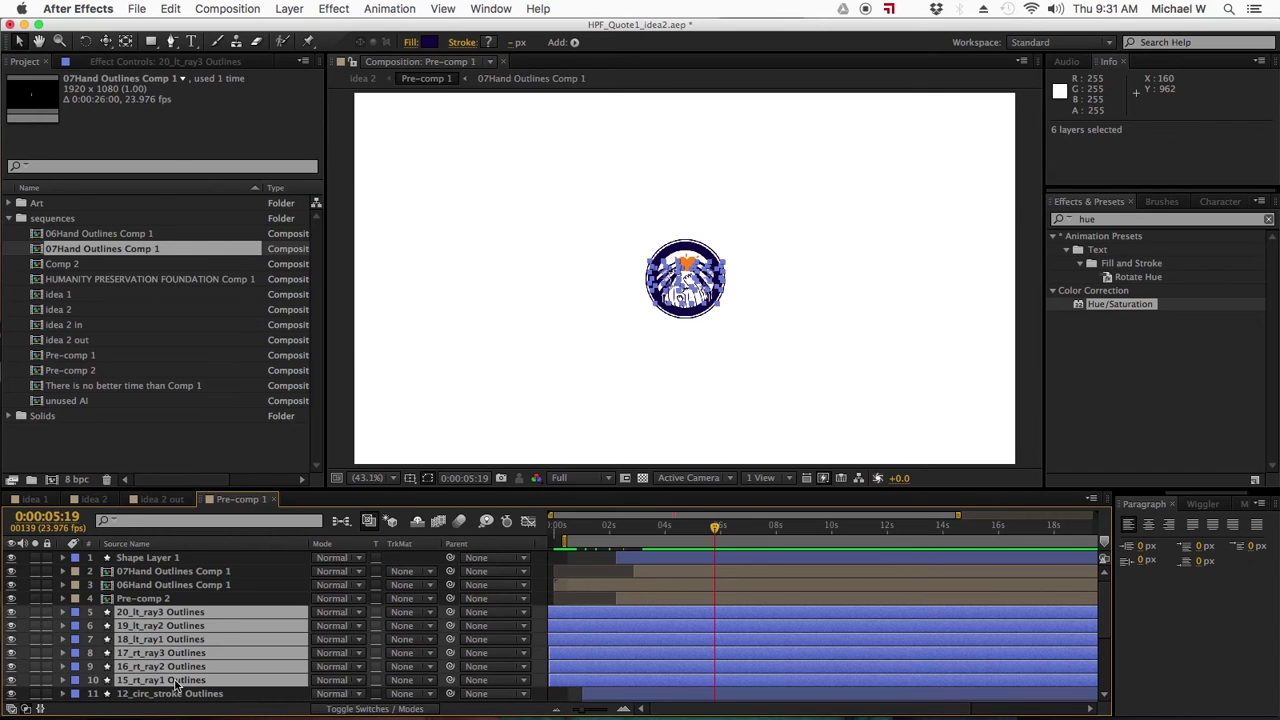
pyautogui.rightClick(176, 683)
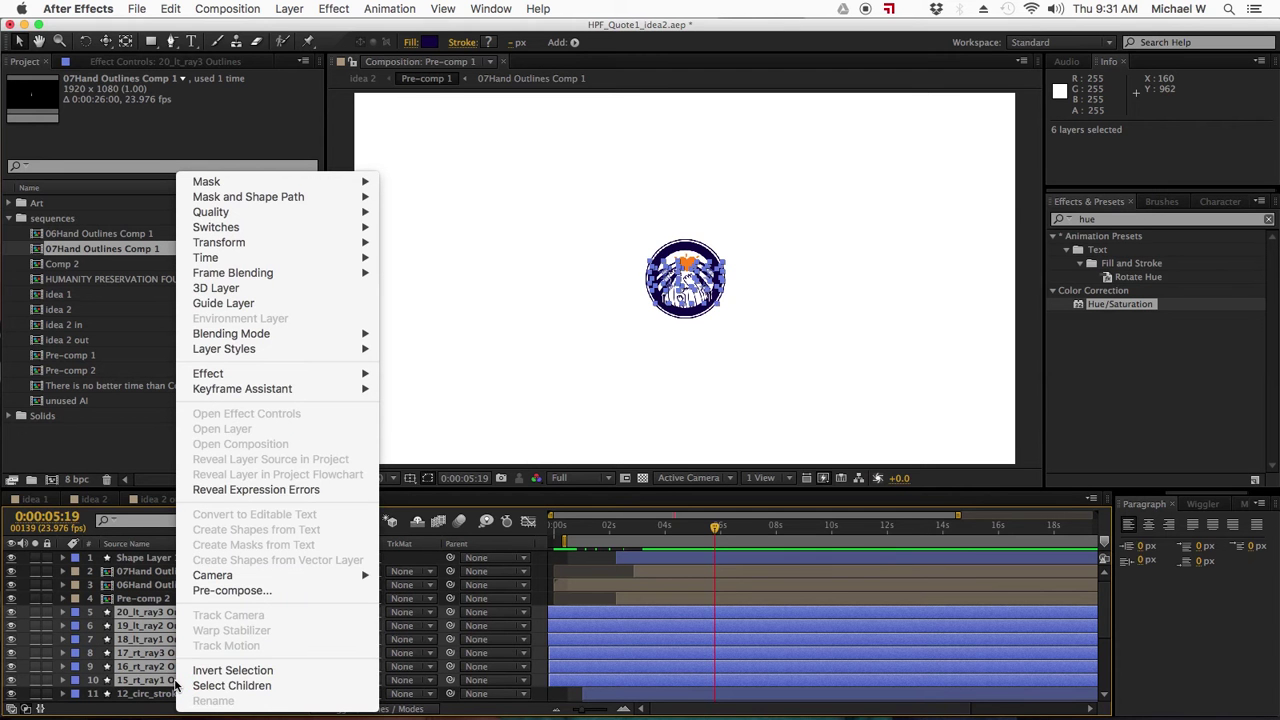
pyautogui.click(251, 594)
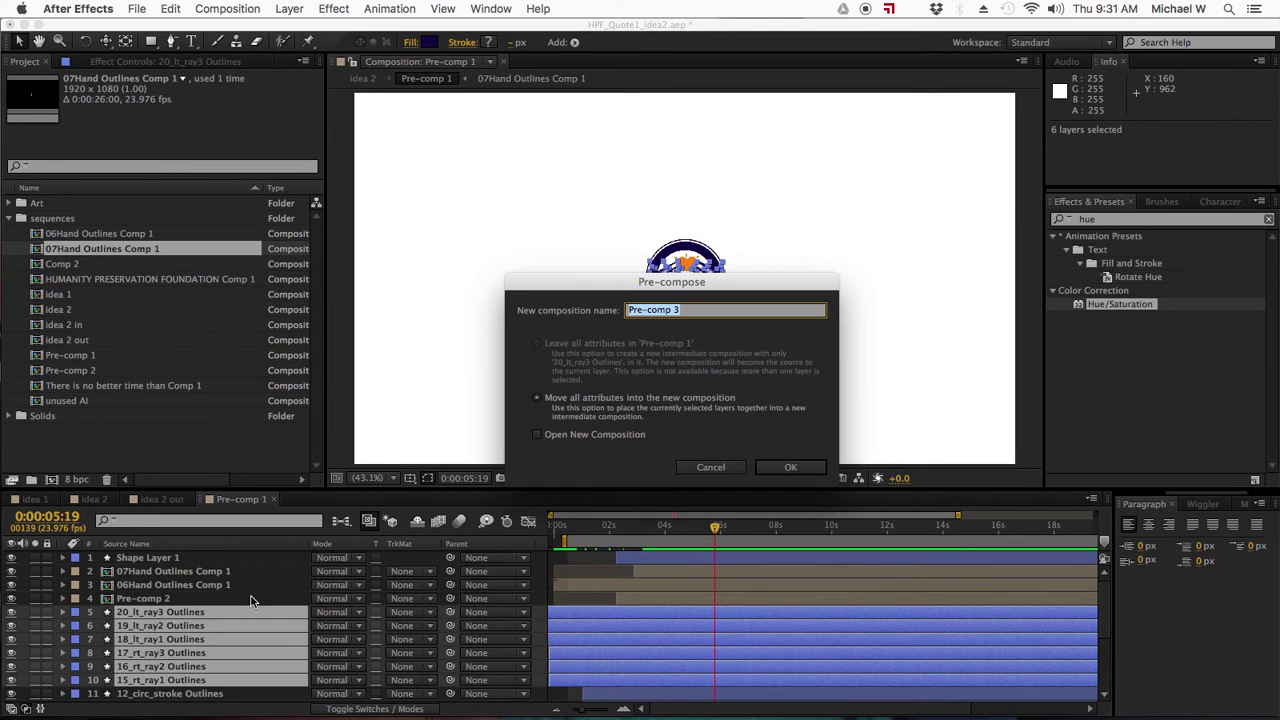
pyautogui.write('Line ARt PC')
pyautogui.press('Return')
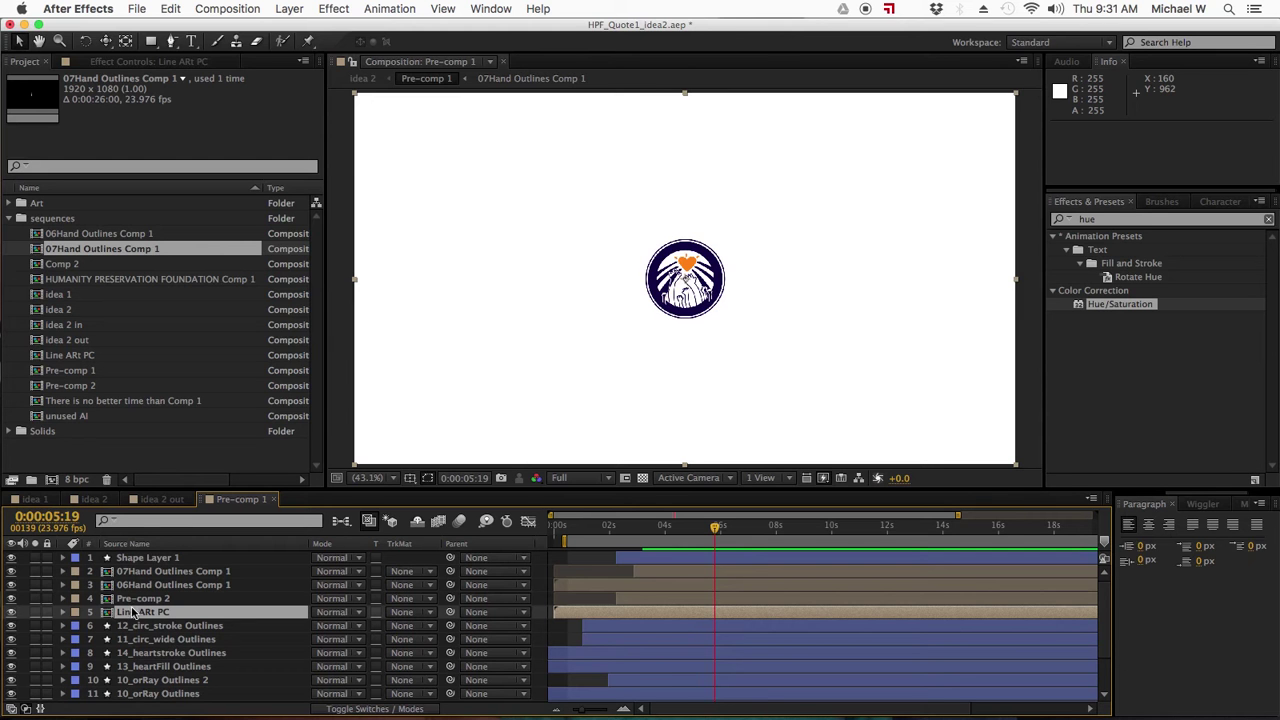
# Pre-compose the 14_heartstroke Outlines layer into a new composition named heart PC for effect
pyautogui.click(168, 653)
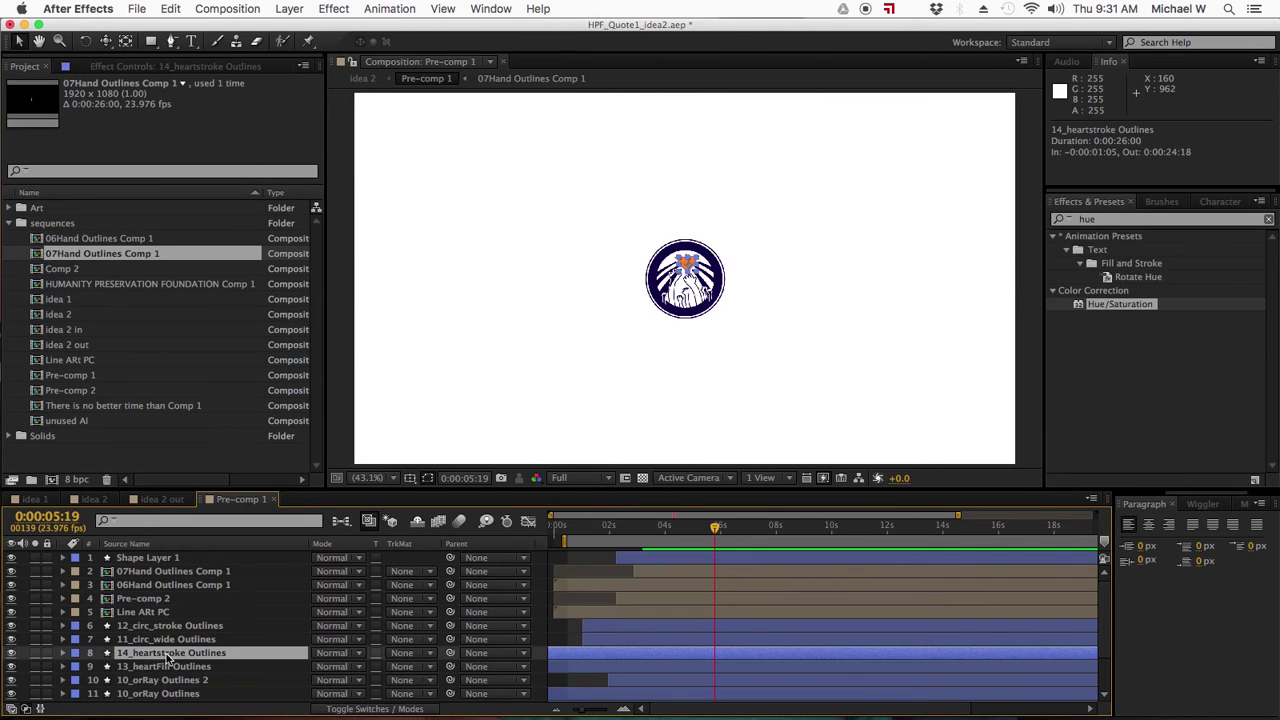
pyautogui.rightClick(166, 653)
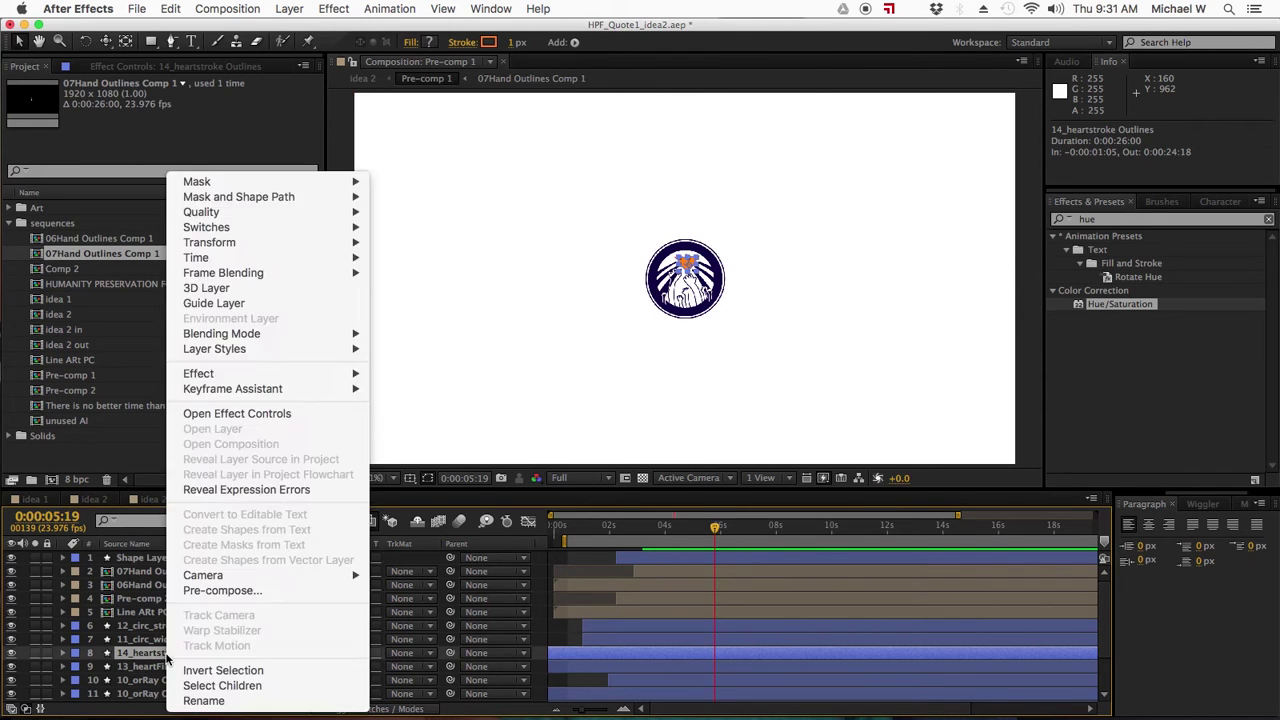
pyautogui.click(222, 591)
pyautogui.write('heart PC for effect')
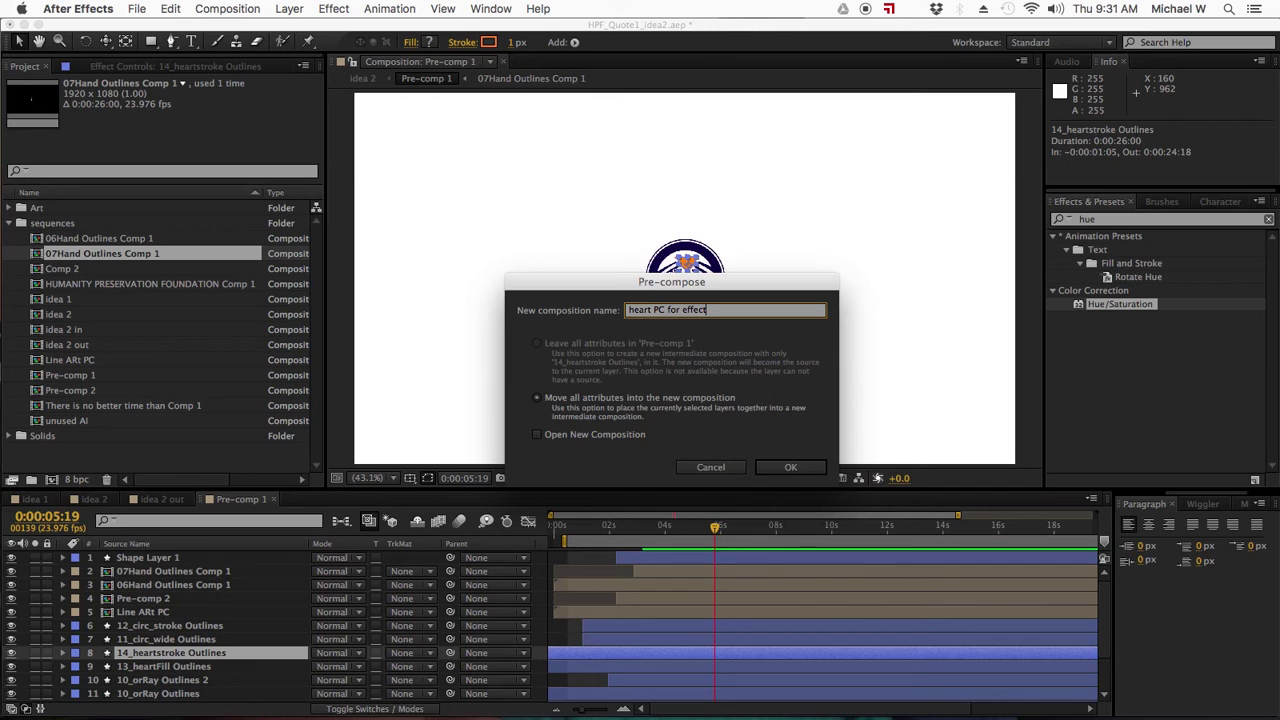
pyautogui.press('Return')
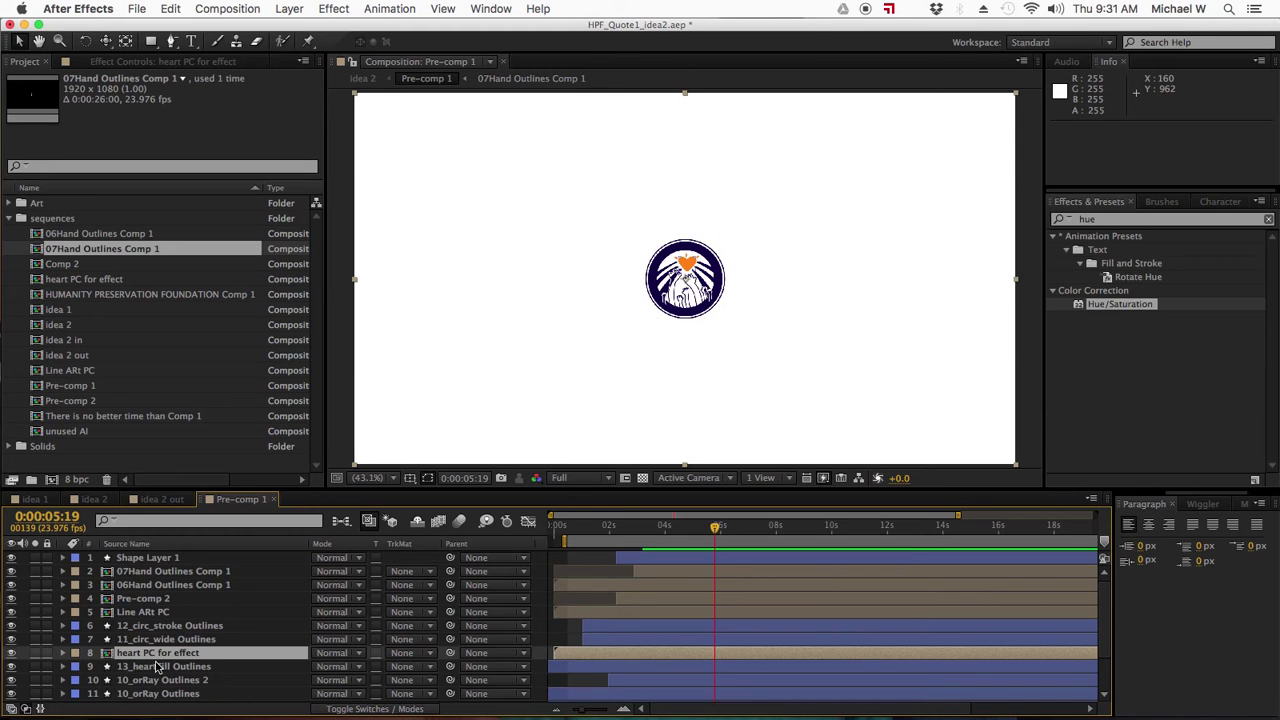
# Look over the remaining Pre-comp 1 layers and collapse the sequences folder in the project
pyautogui.scroll(-3, 159, 672)
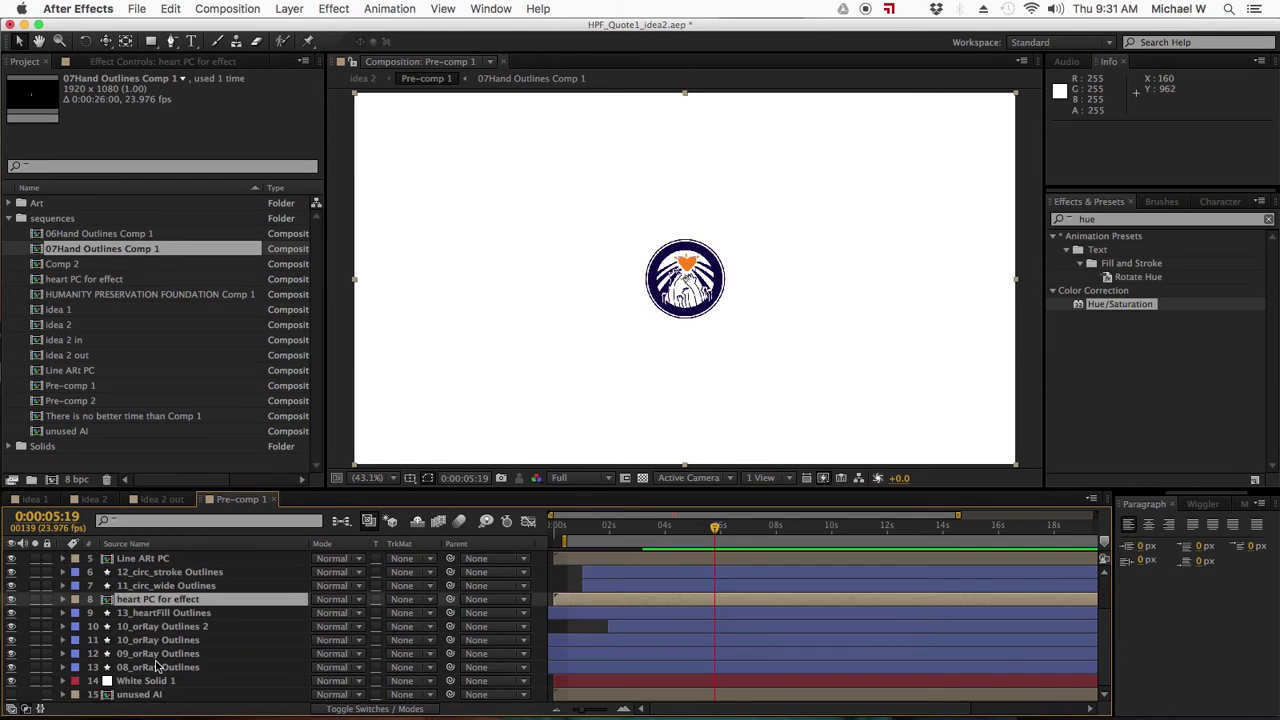
pyautogui.click(220, 655)
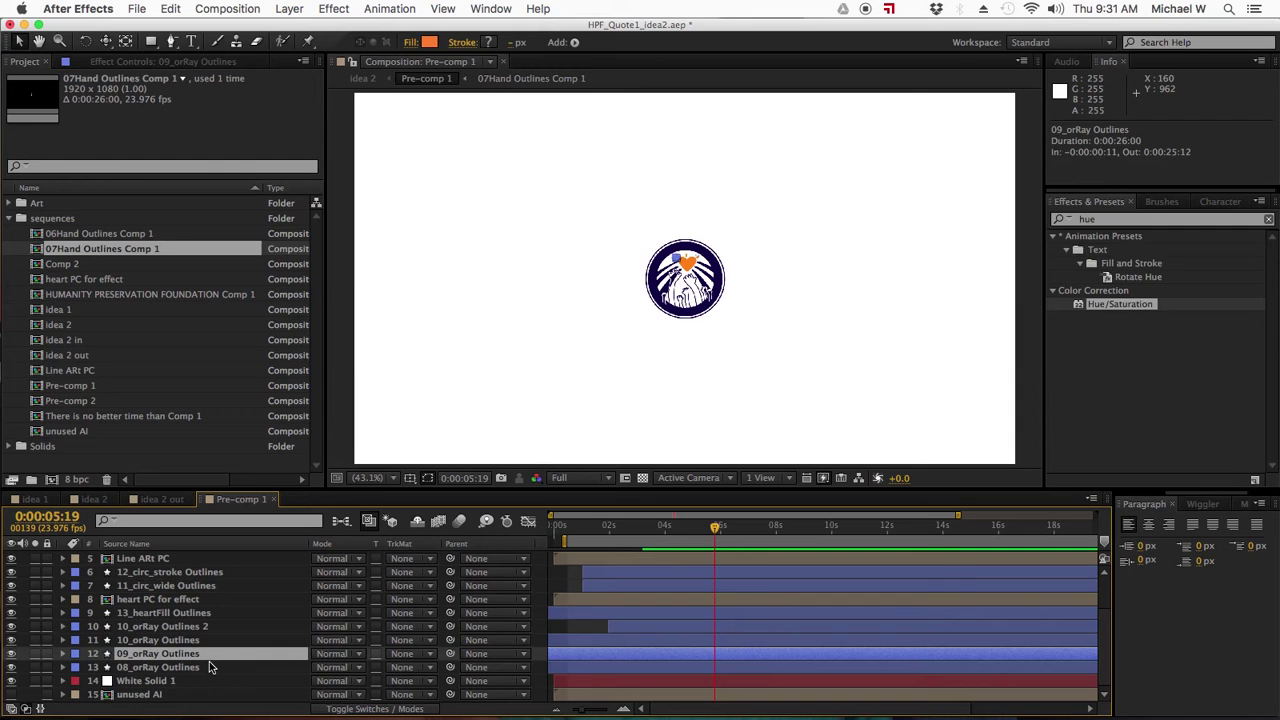
pyautogui.scroll(3, 213, 662)
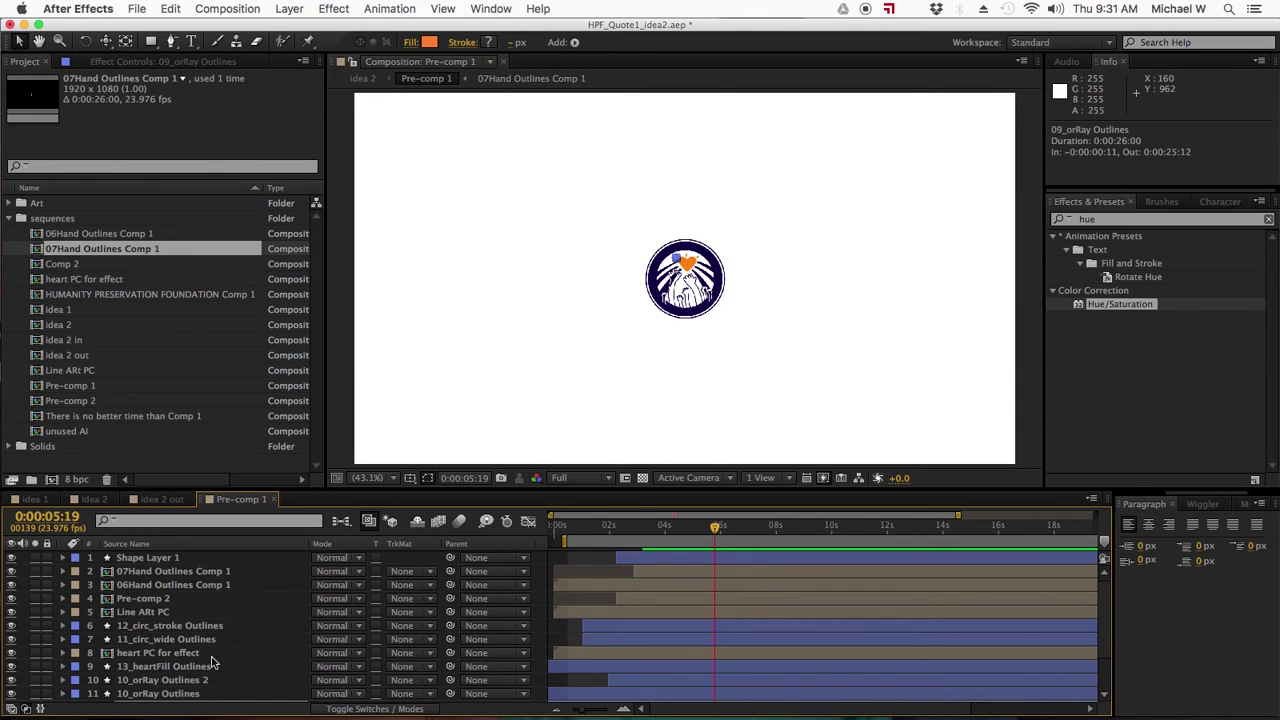
pyautogui.click(10, 220)
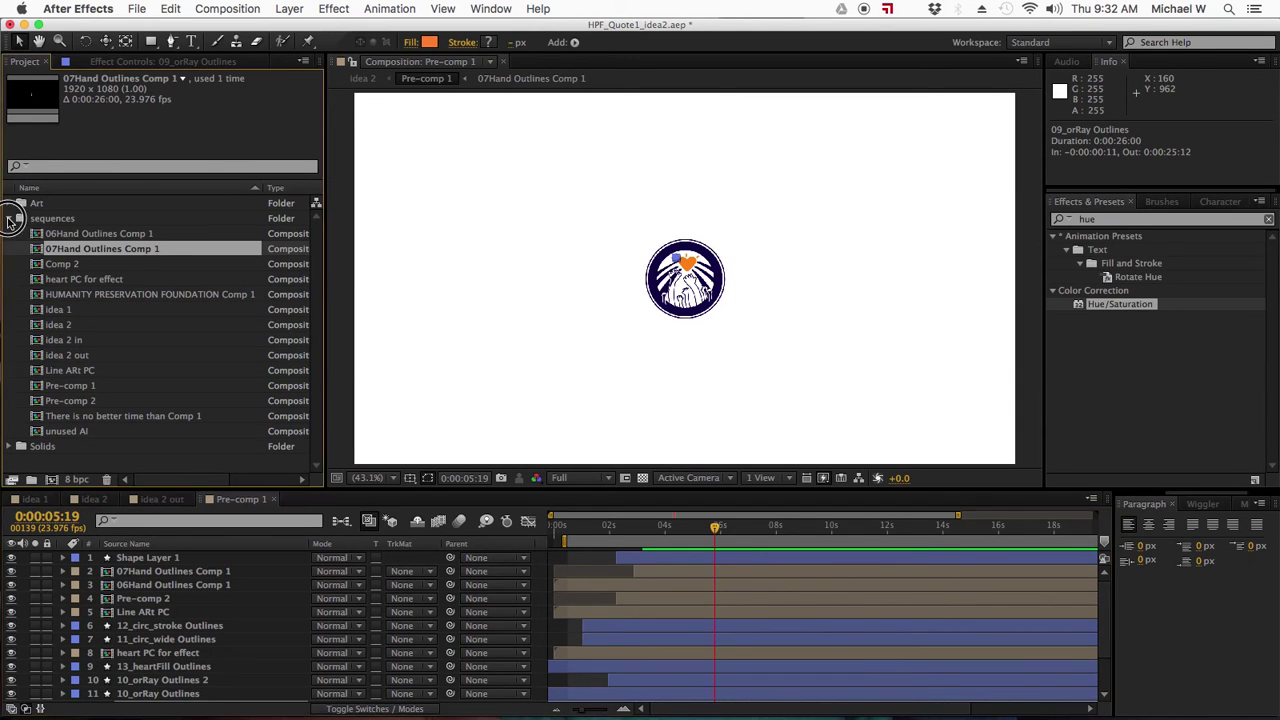
pyautogui.click(10, 220)
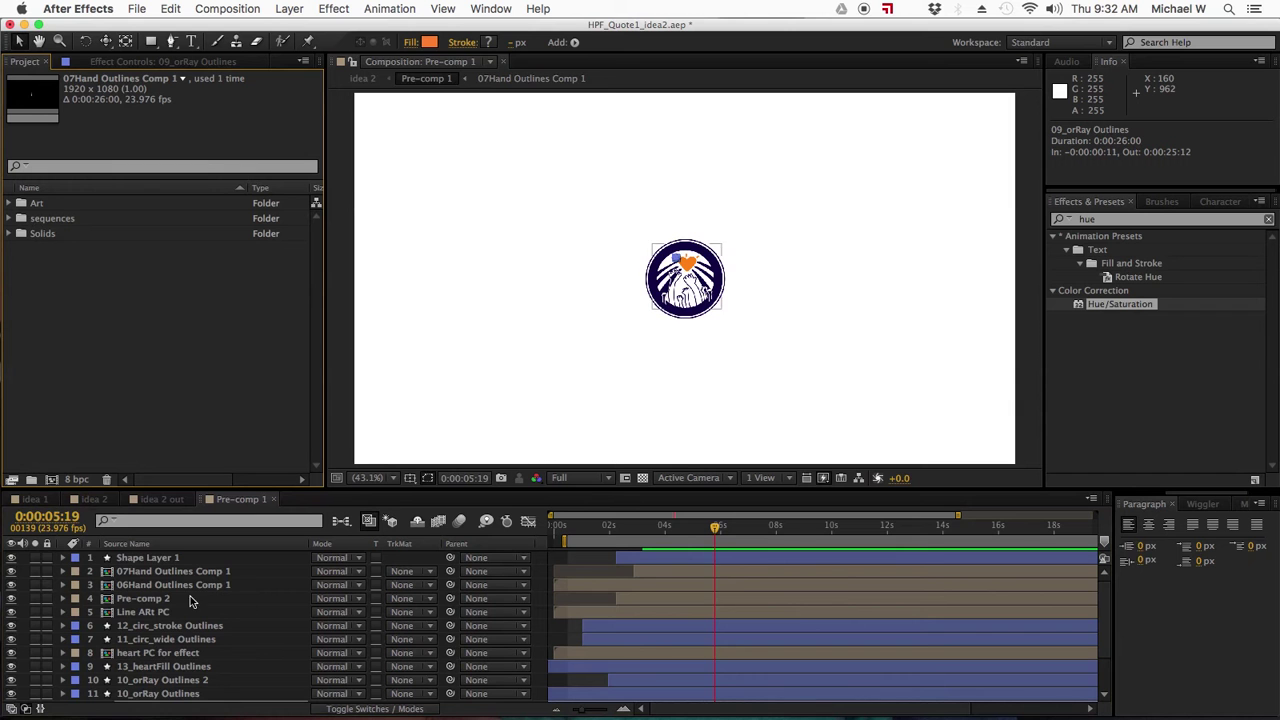
# Inspect the nested 06Hand Outlines Comp 1, heart PC for effect and Pre-comp 2, closing each one to return to Pre-comp 1
pyautogui.doubleClick(140, 584)
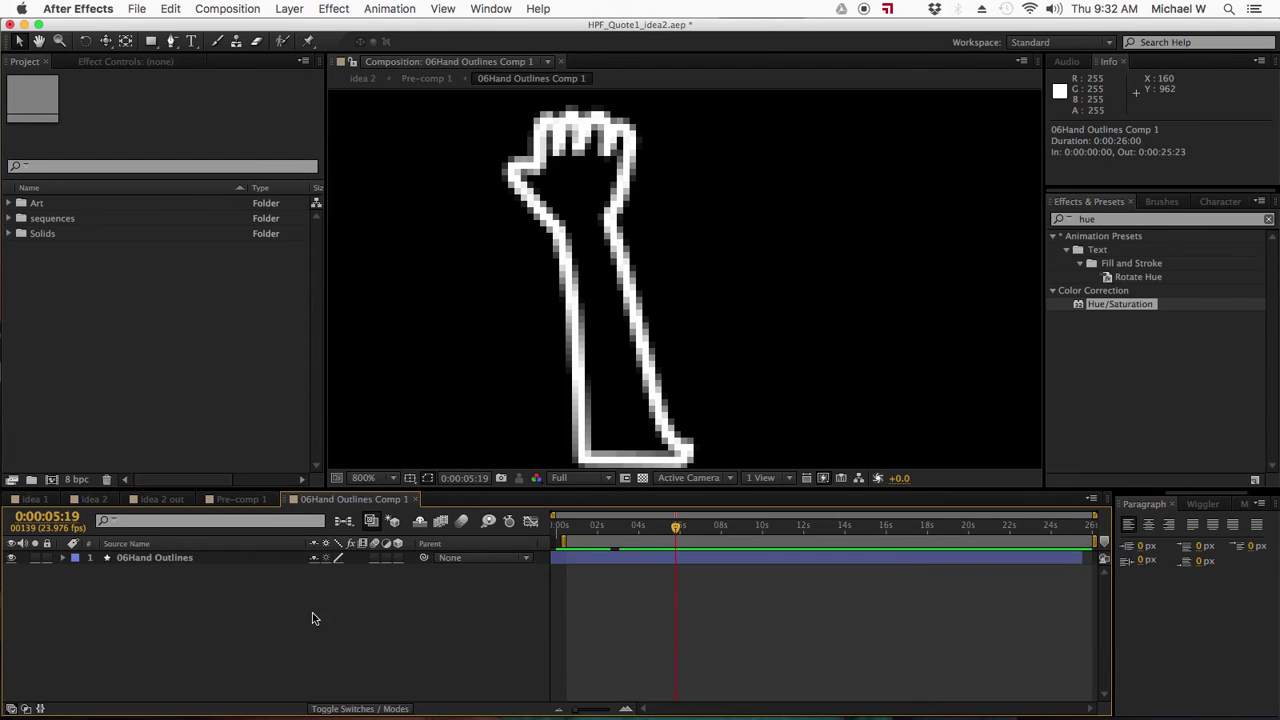
pyautogui.click(417, 499)
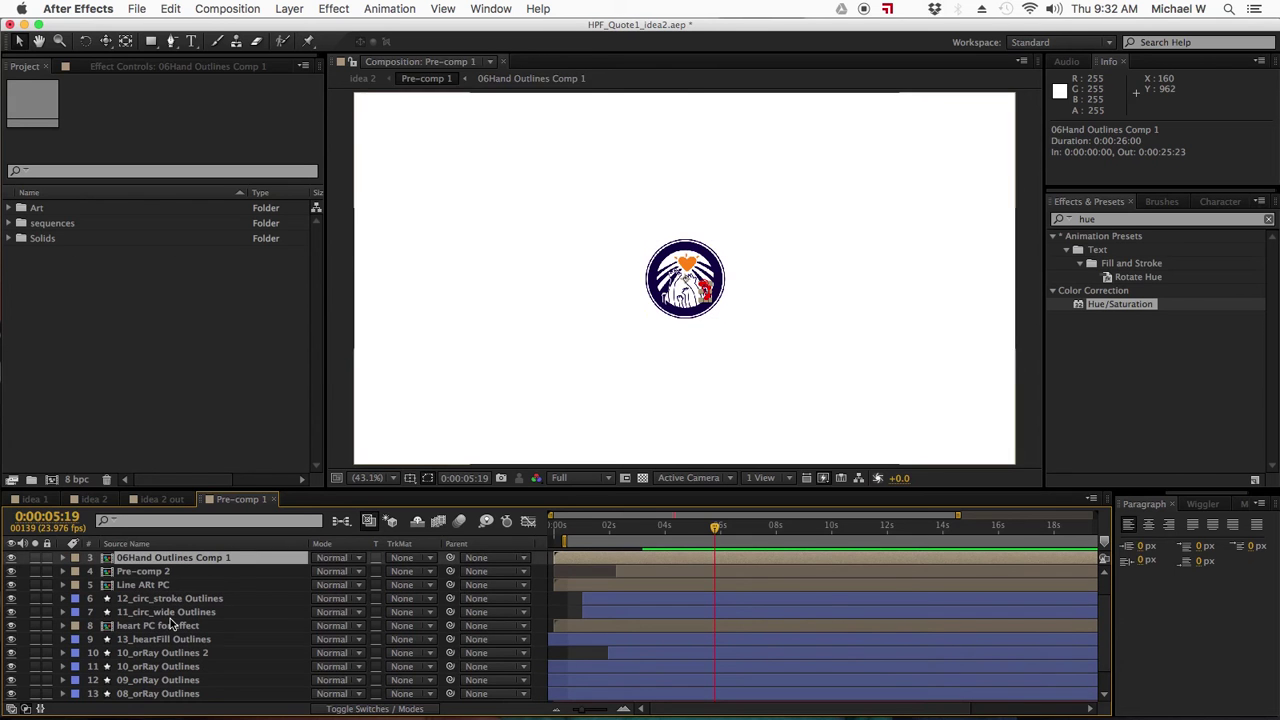
pyautogui.doubleClick(155, 627)
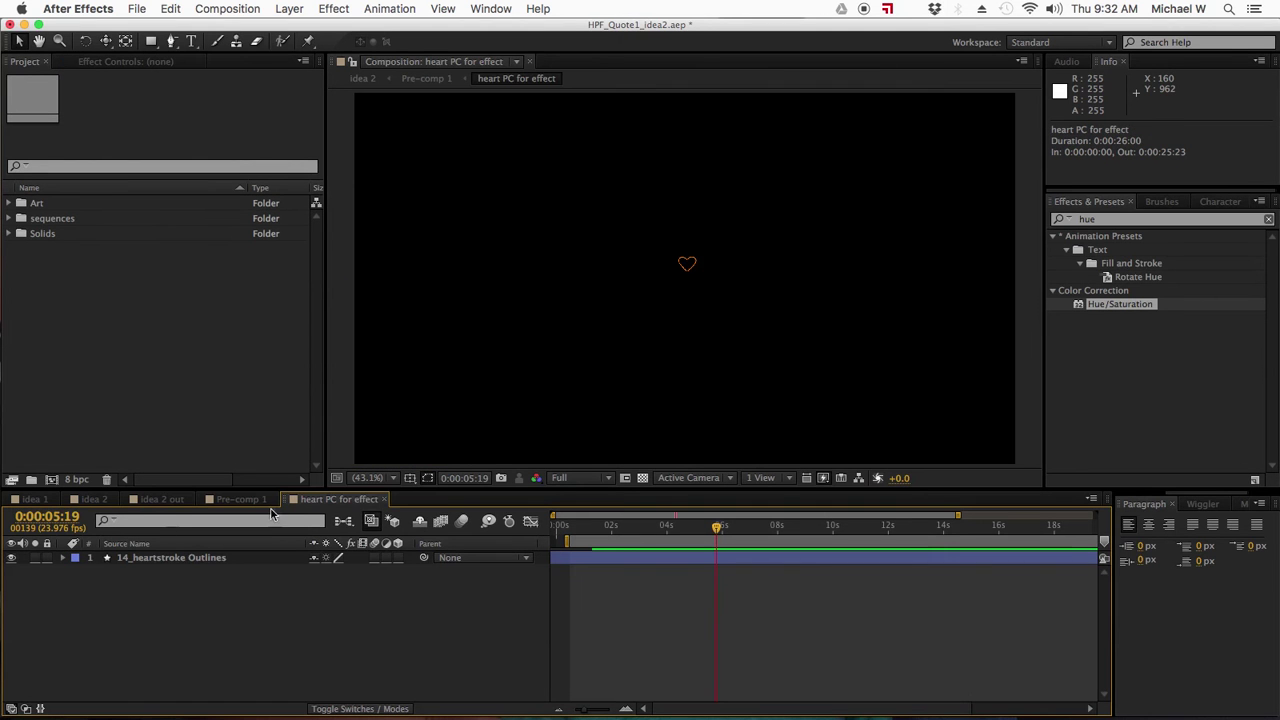
pyautogui.click(384, 499)
pyautogui.scroll(2, 200, 580)
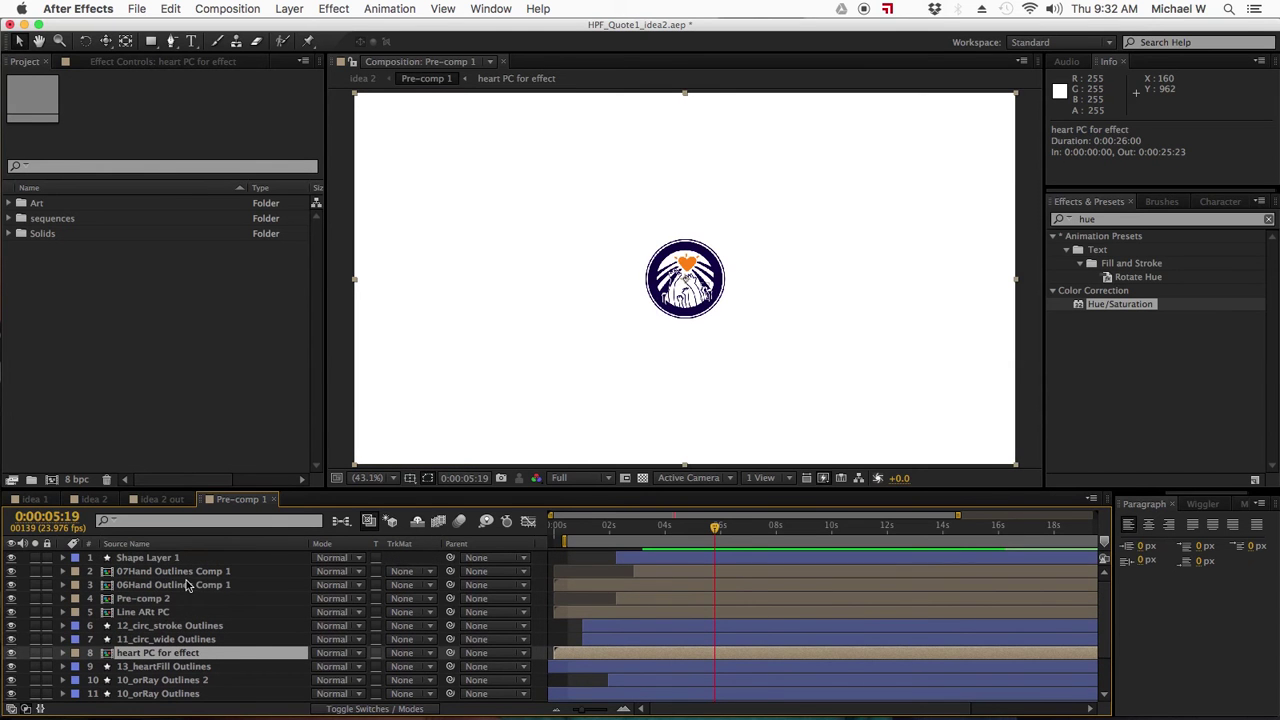
pyautogui.doubleClick(155, 600)
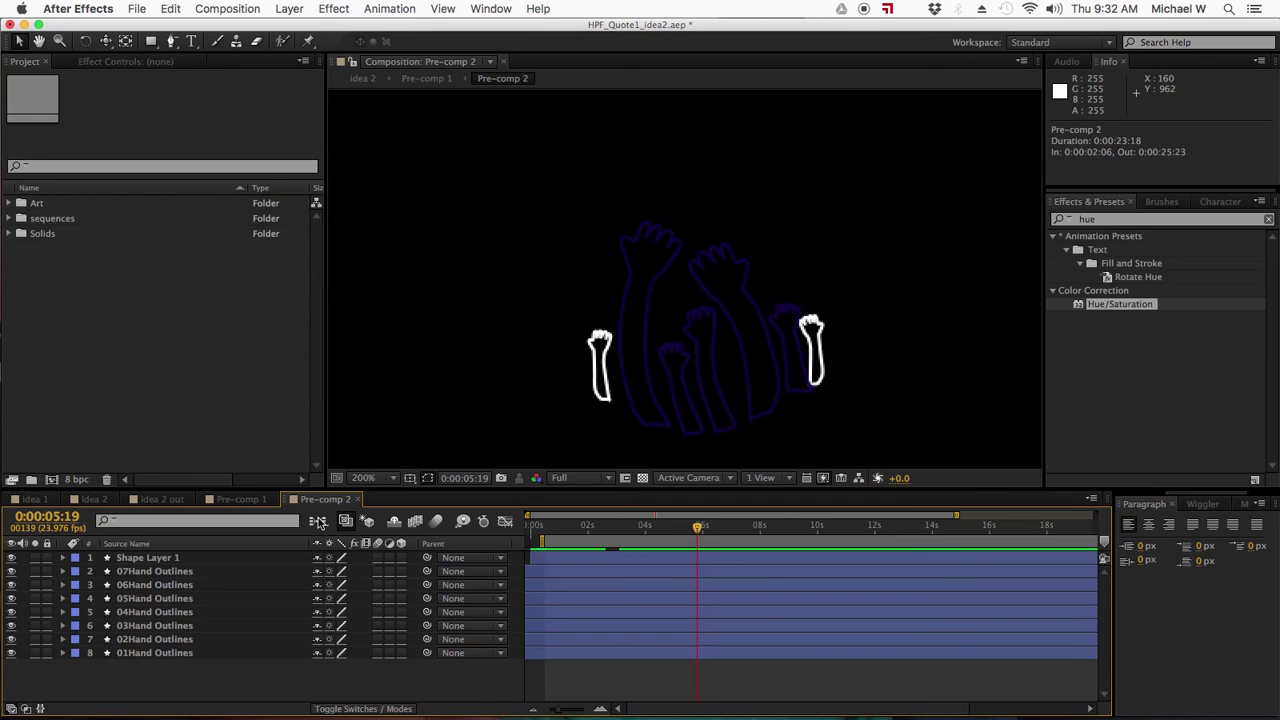
pyautogui.click(356, 500)
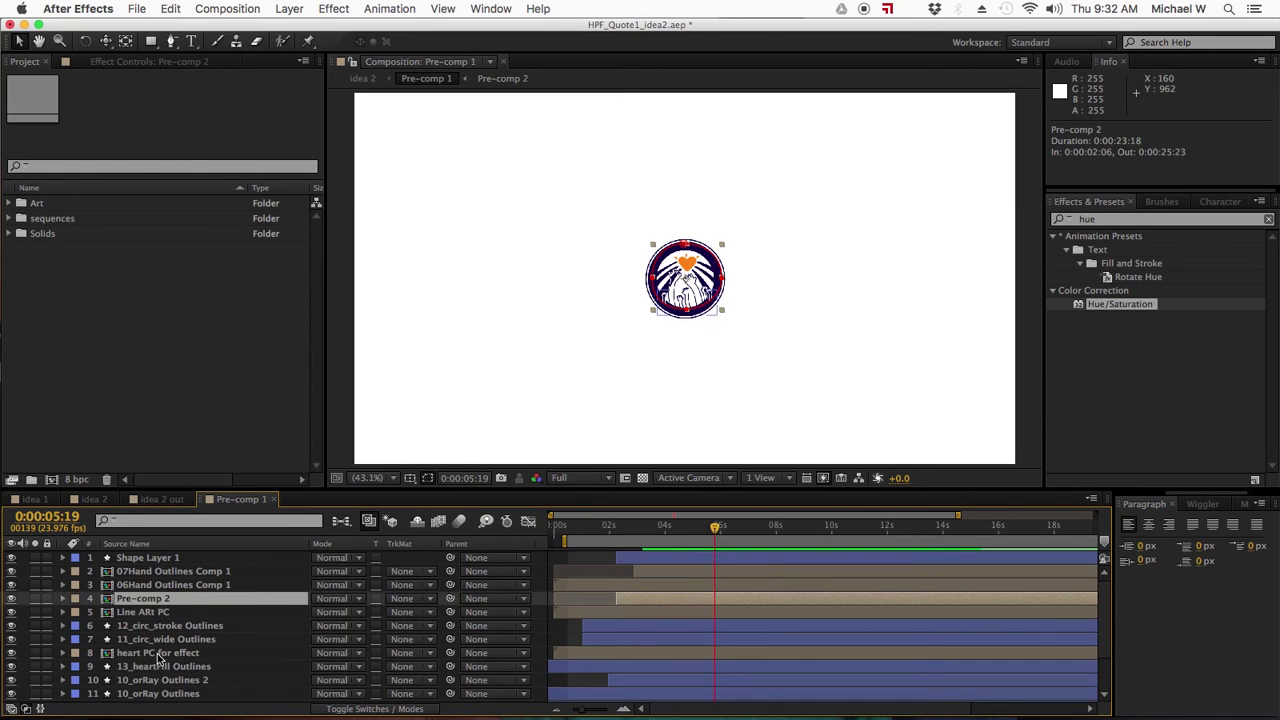
pyautogui.click(268, 684)
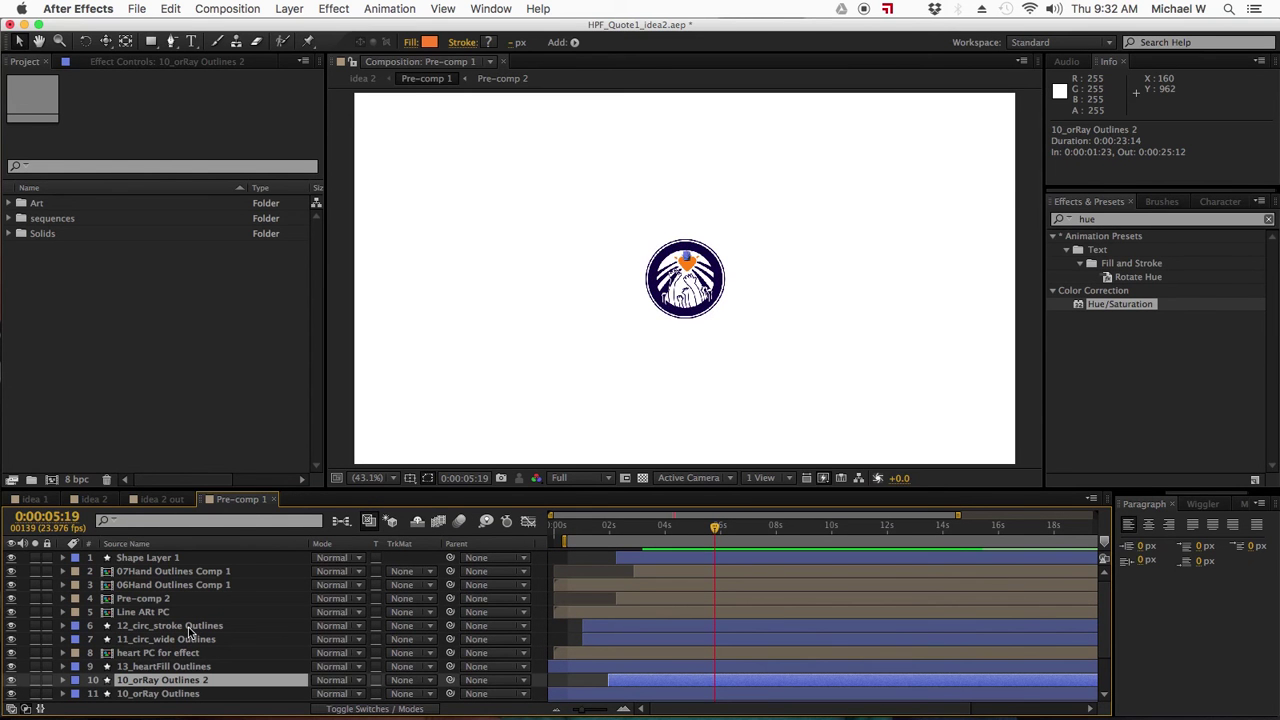
# Return to the idea 2 timeline, scrub through the logo animation to 0:00:08:13, and deselect the Pre-comp 1 layer
pyautogui.click(90, 499)
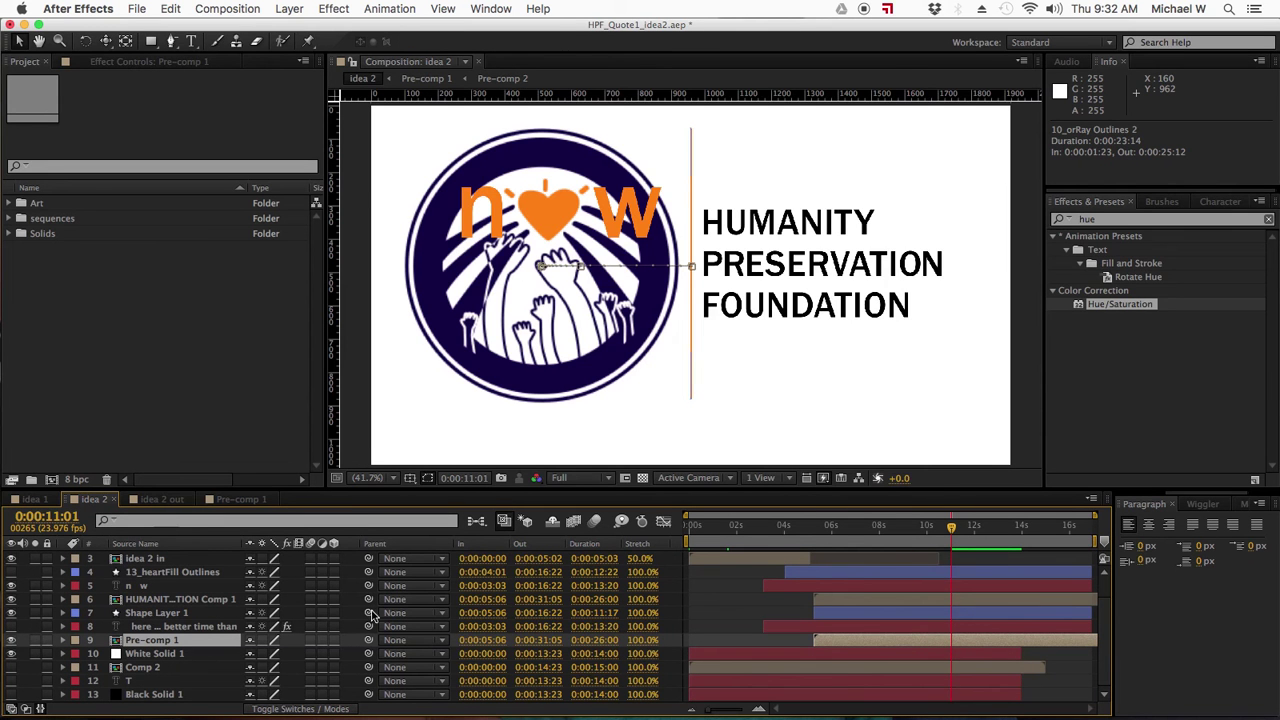
pyautogui.click(865, 535)
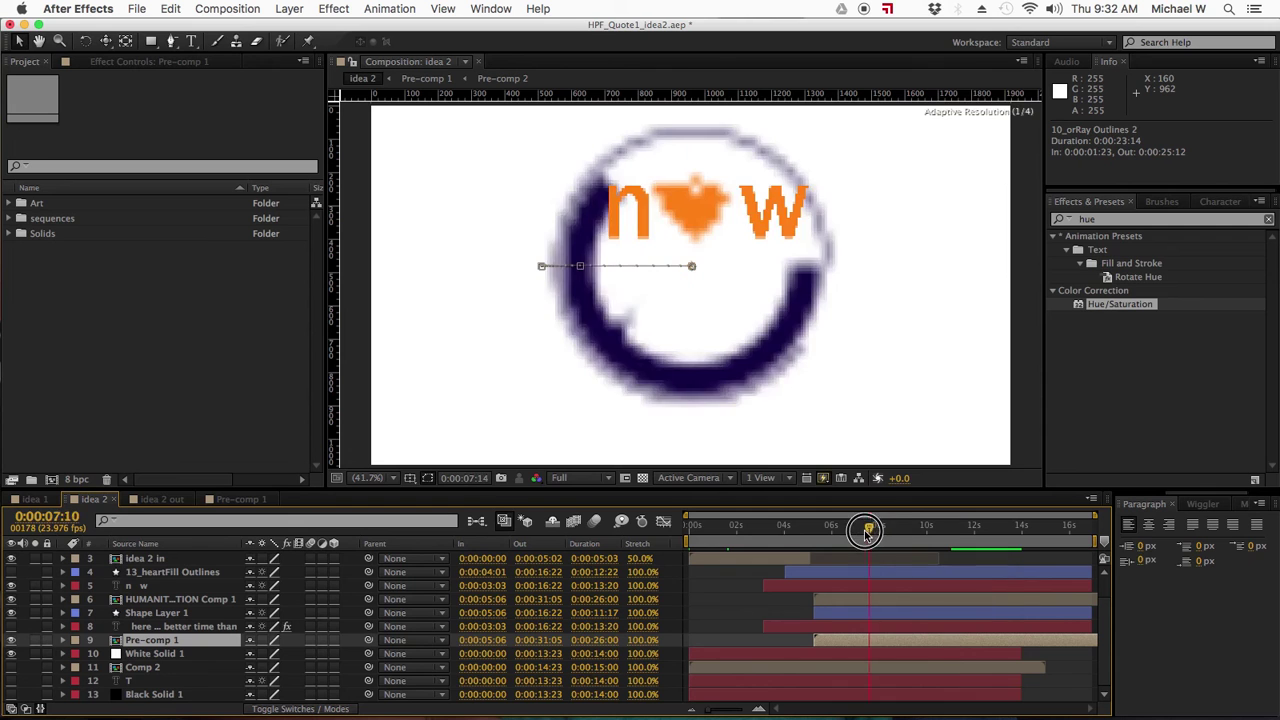
pyautogui.moveTo(845, 532); pyautogui.dragTo(892, 528)
pyautogui.click(730, 612)
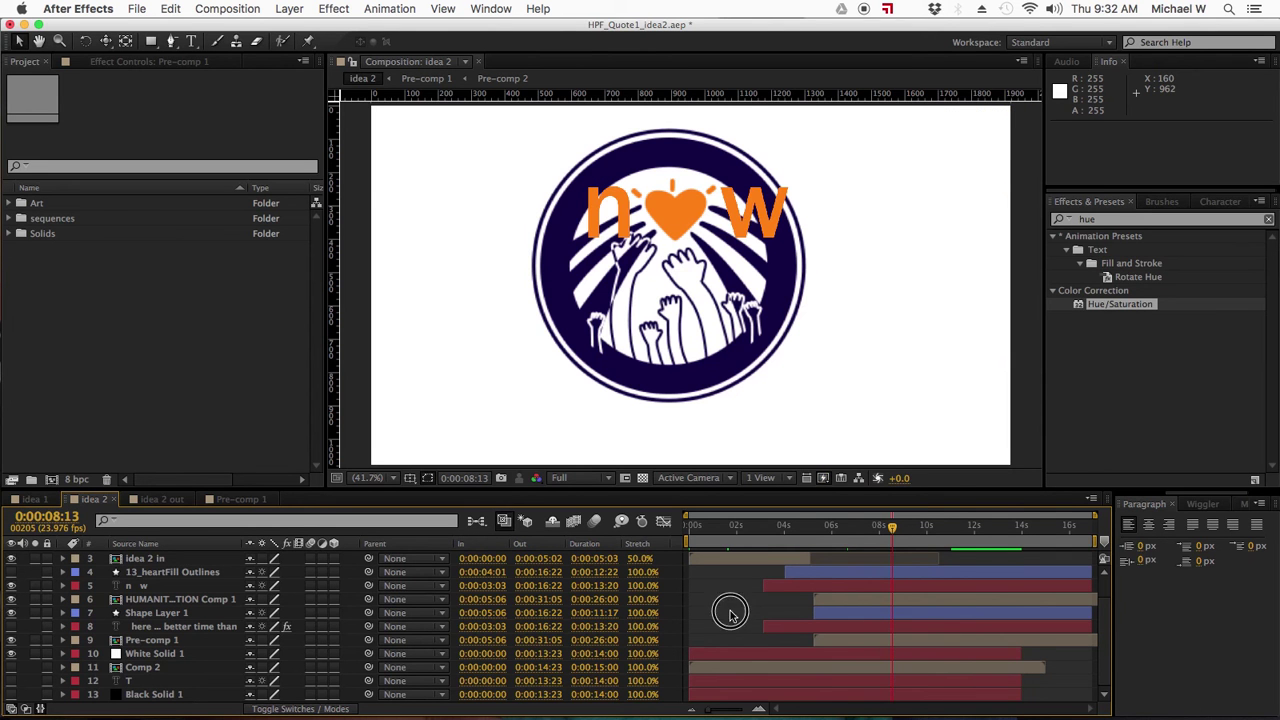